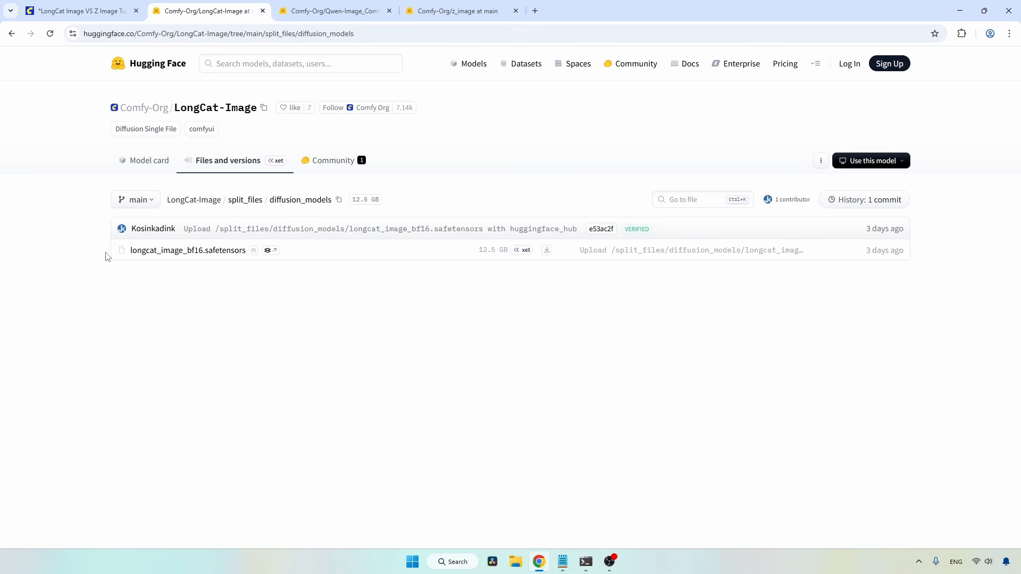
Step: Check longcat_image_bf16.safetensors, qwen_2.5_vl_7b_fp8_scaled.safetensors and ae.safetensors in their Hugging Face repositories, closing each page
left_click_drag(128, 243, 319, 251)
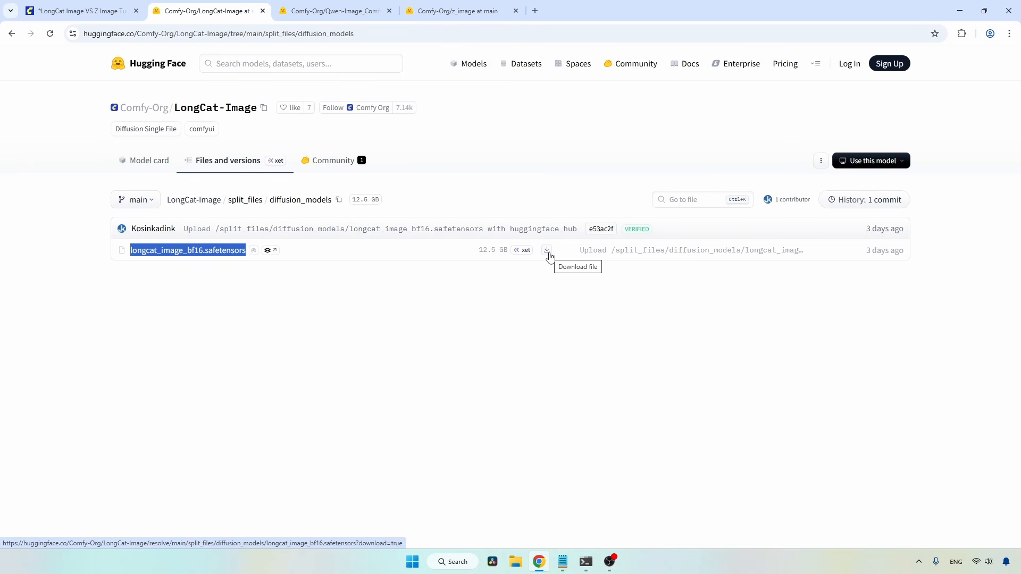
key("ctrl+w")
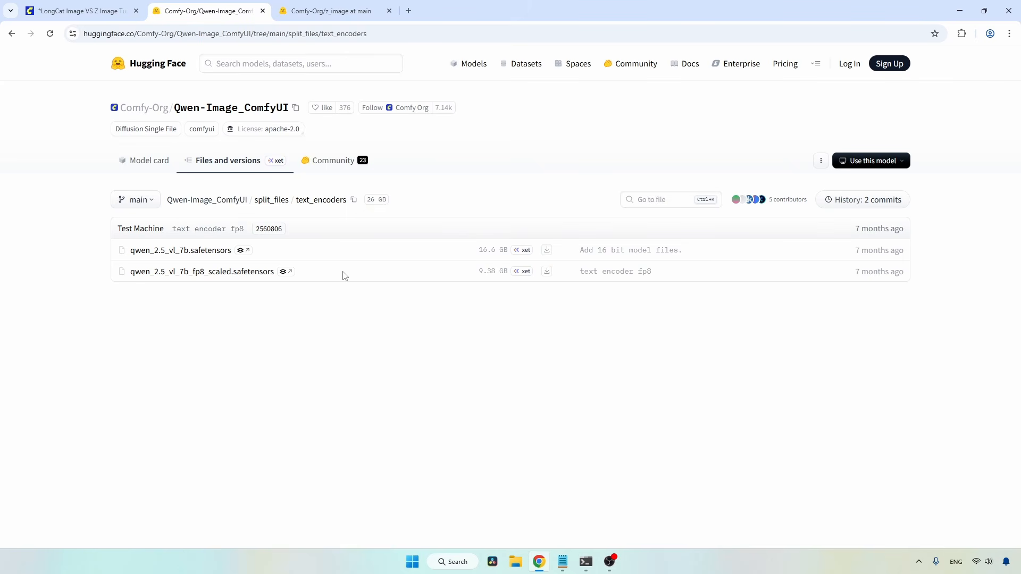
left_click_drag(343, 276, 97, 267)
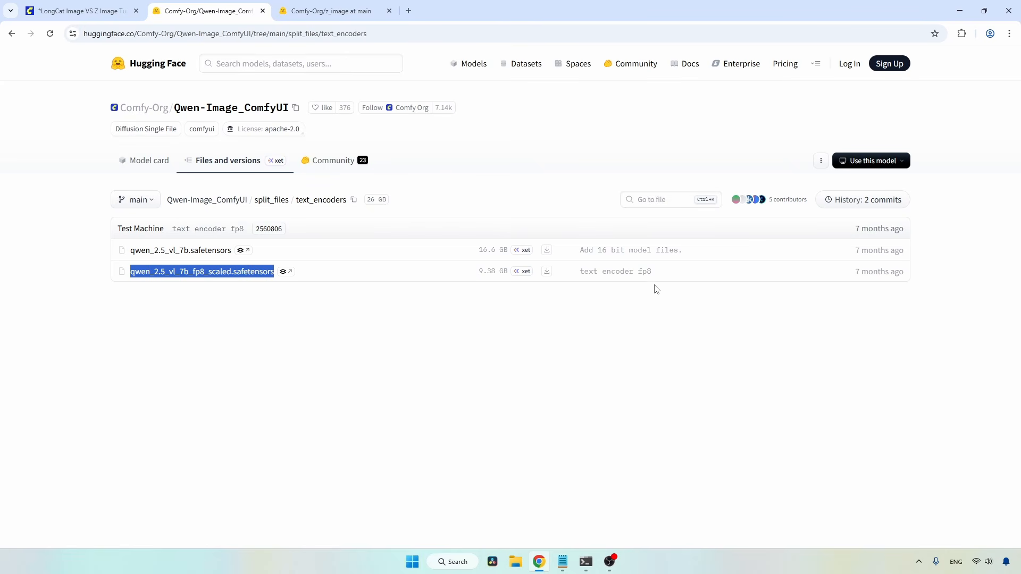
left_click(548, 272)
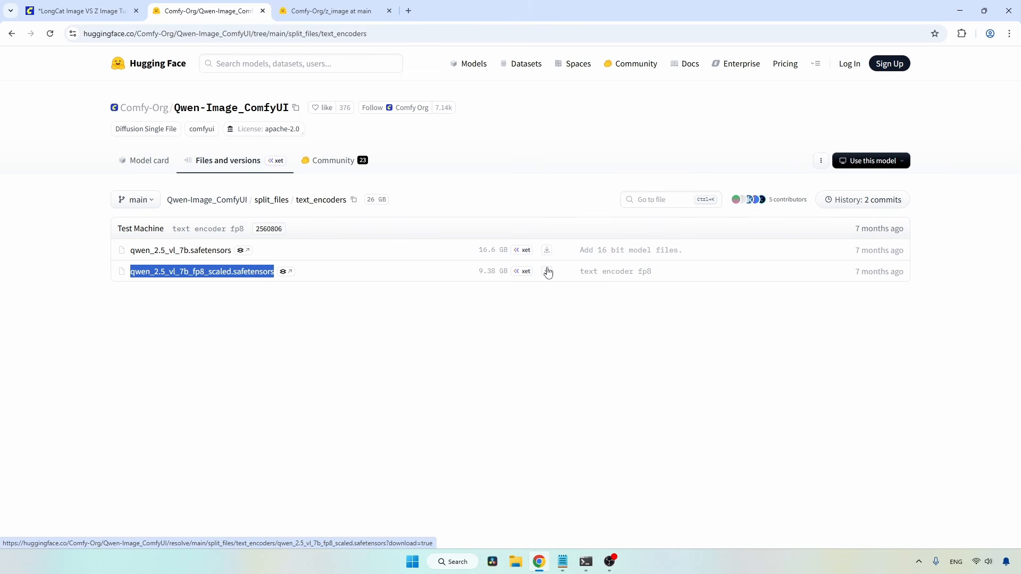
key("ctrl+w")
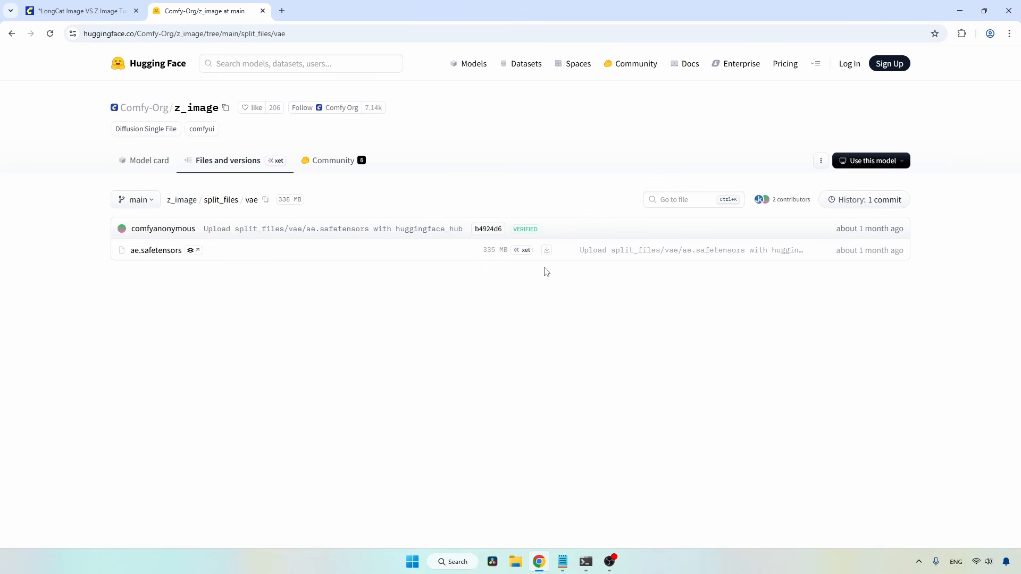
left_click_drag(182, 250, 125, 243)
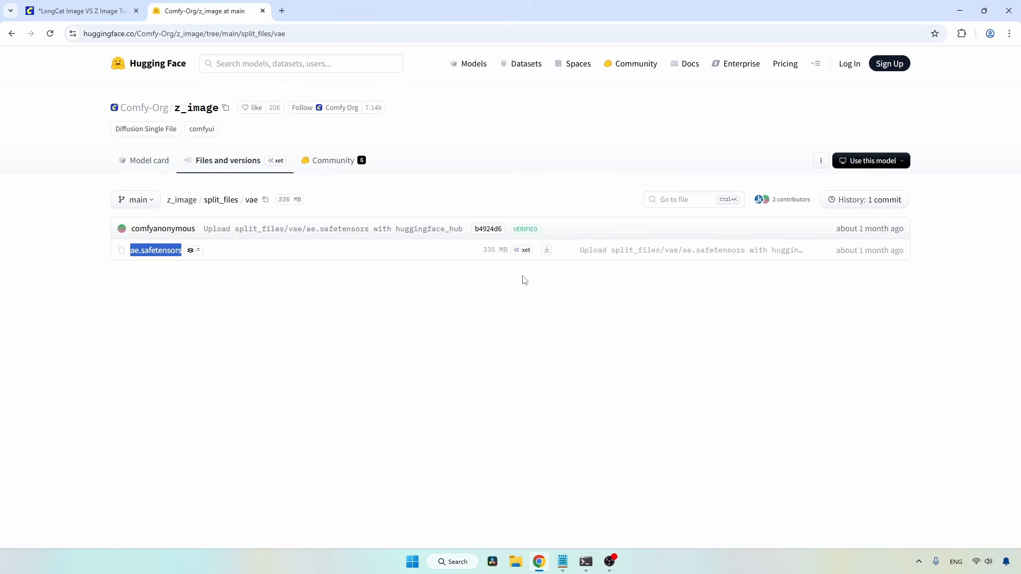
key("ctrl+w")
Step: Switch to File Explorer and locate longcat_image_bf16.safetensors in ComfyUI's models/diffusion_models folder under Downloads/ComfyUI_windows_portable
left_click(516, 561)
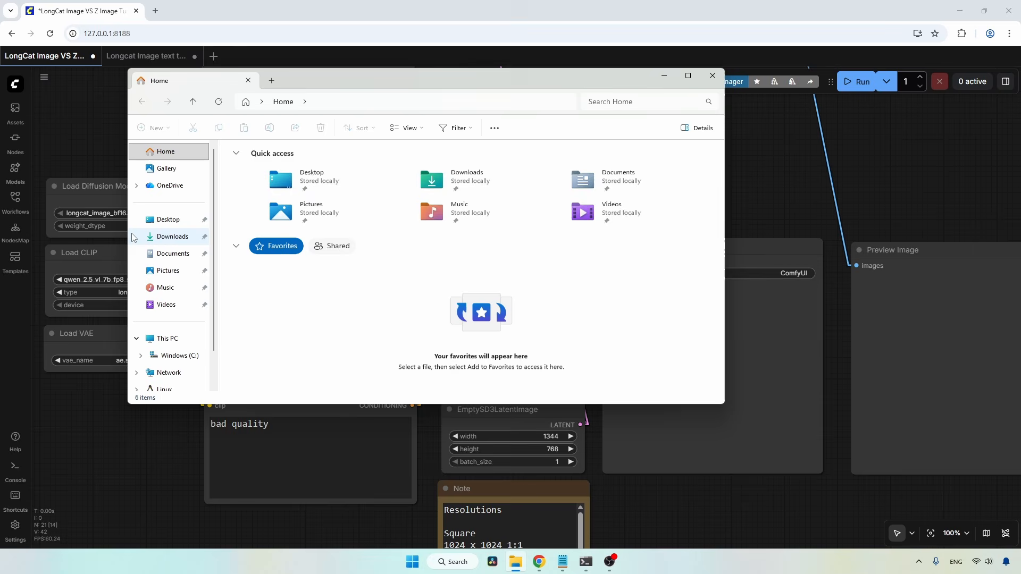
left_click(169, 237)
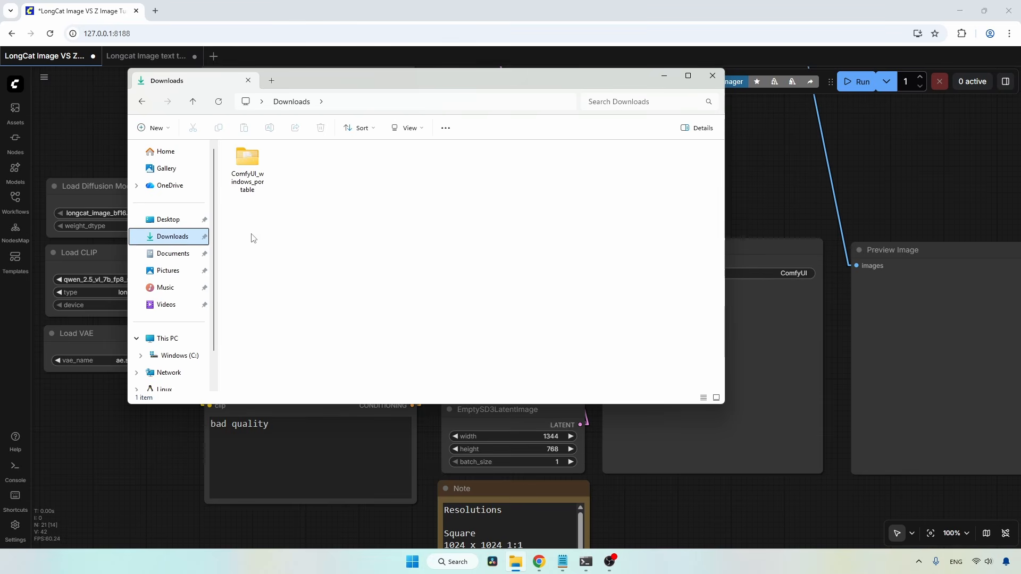
double_click(248, 183)
double_click(250, 180)
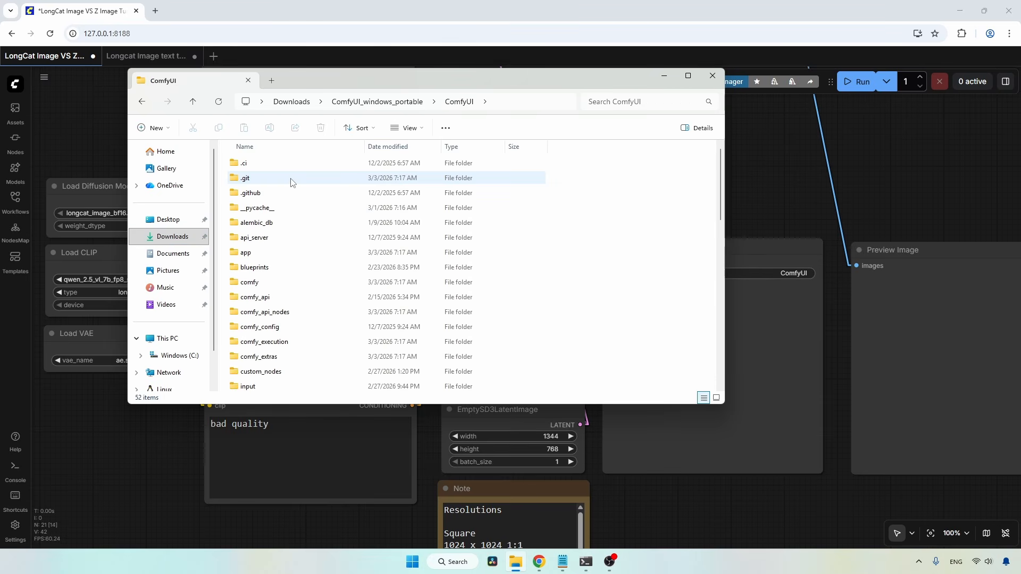
scroll(276, 196, "down", 2)
double_click(280, 338)
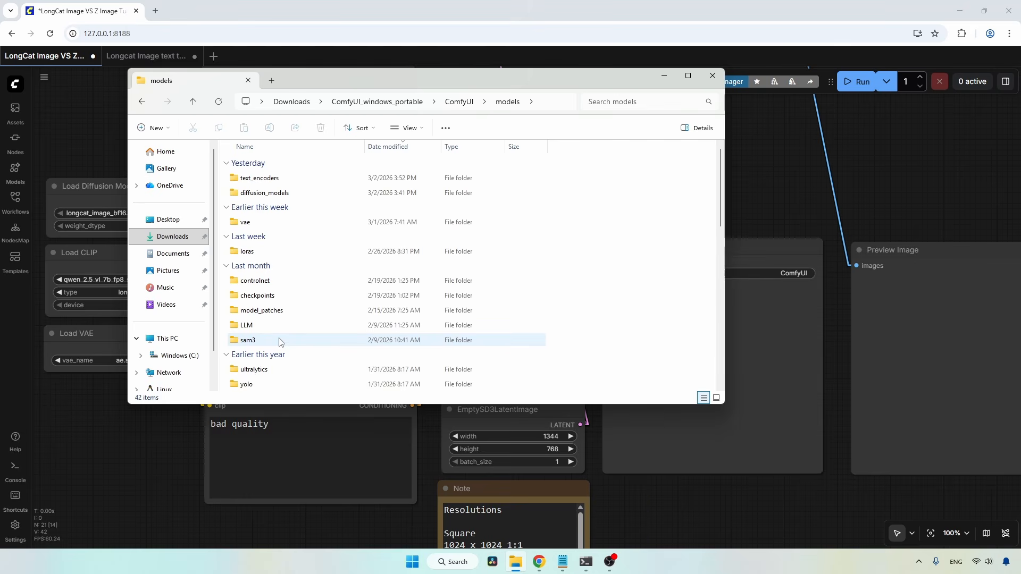
double_click(310, 193)
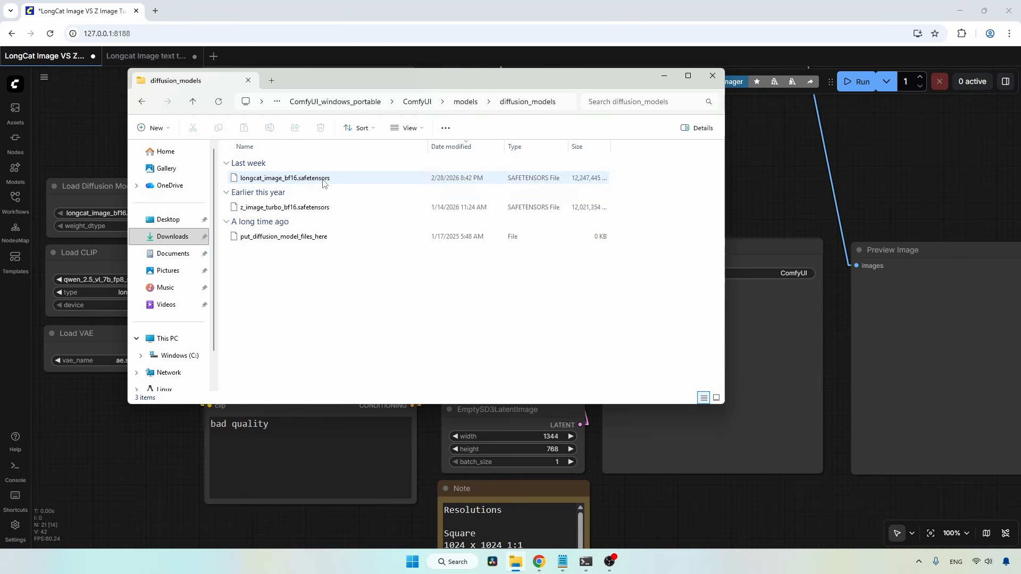
left_click(322, 184)
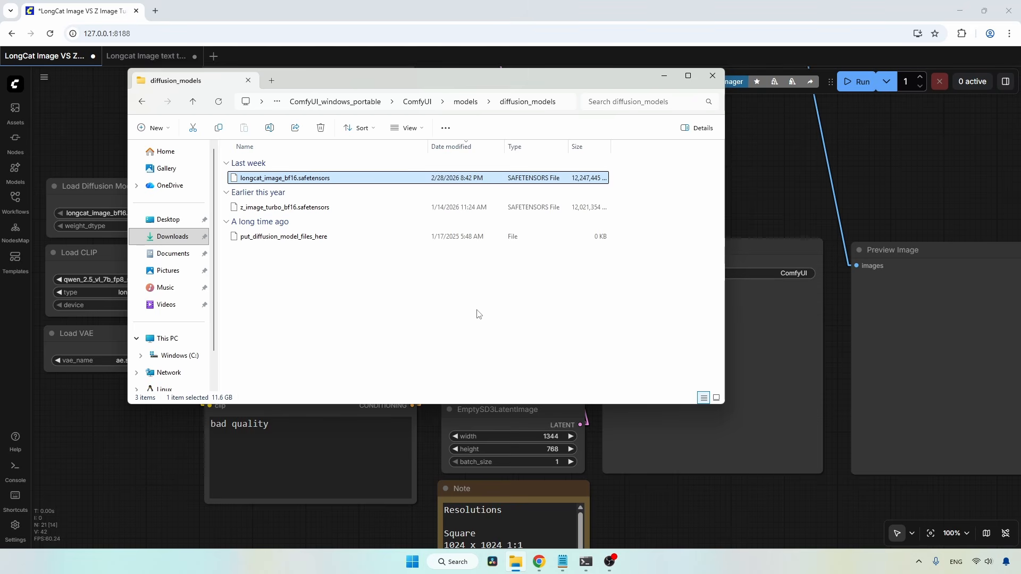
Step: Locate qwen_2.5_vl_7b_fp8_scaled.safetensors in the models/text_encoders folder
left_click(465, 101)
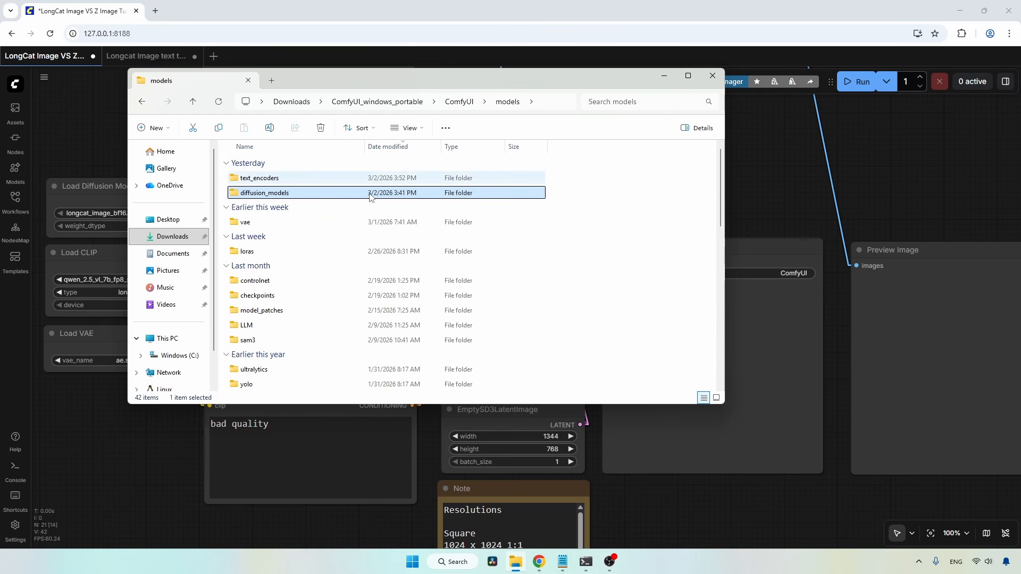
double_click(292, 181)
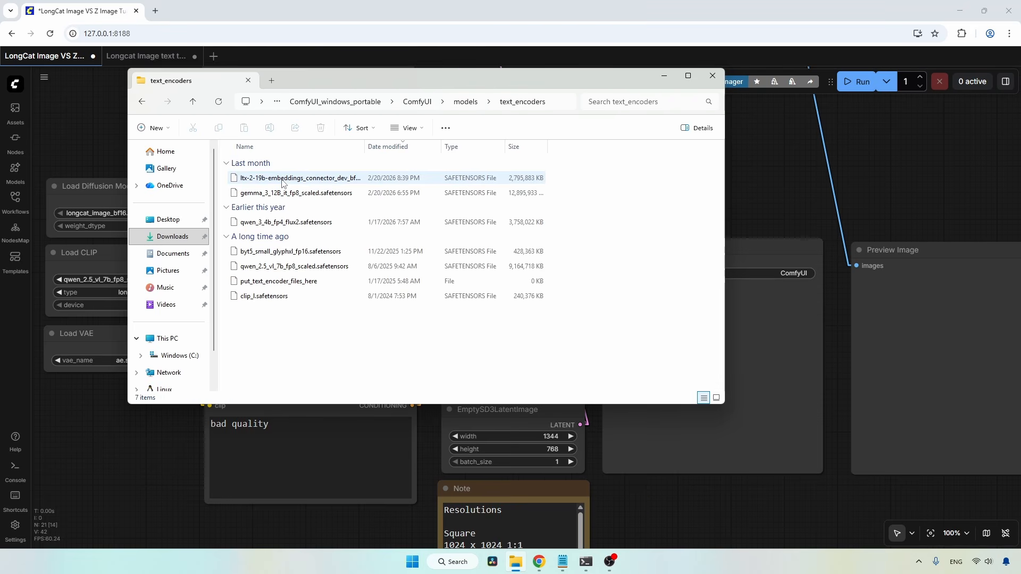
left_click(309, 268)
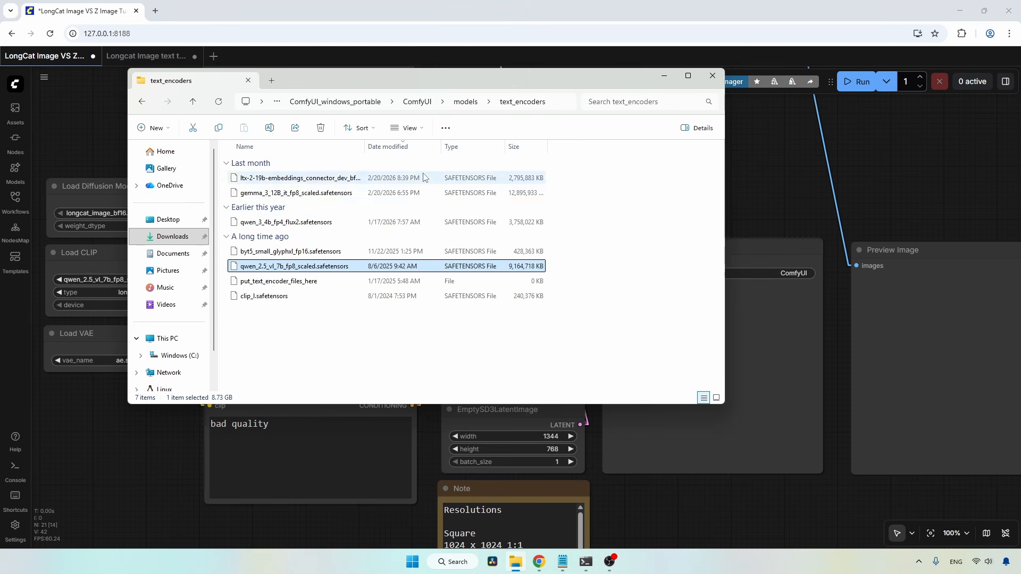
Step: Locate ae.safetensors in the models/vae folder and close File Explorer
left_click(459, 102)
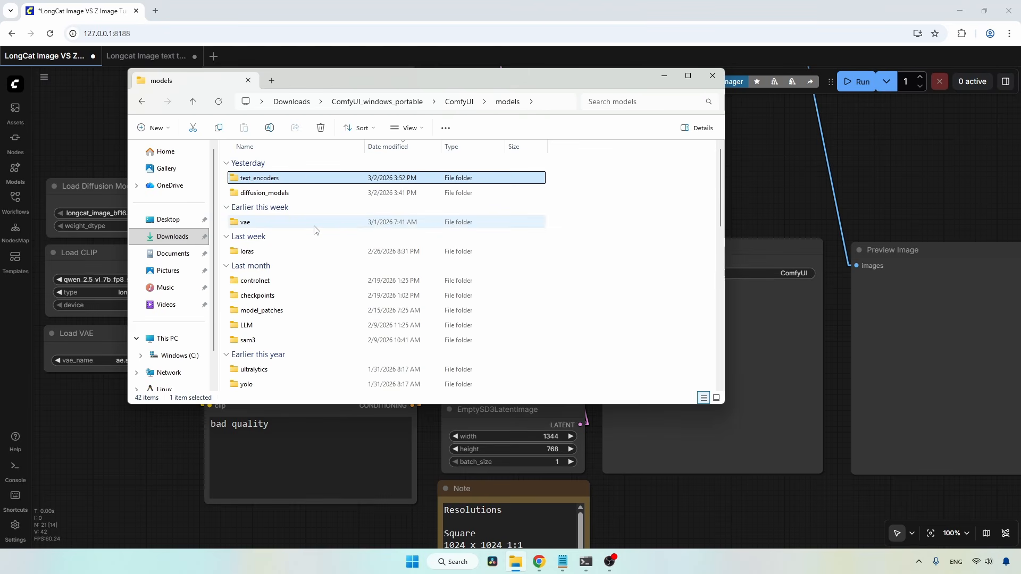
left_click(313, 228)
double_click(313, 227)
left_click(313, 225)
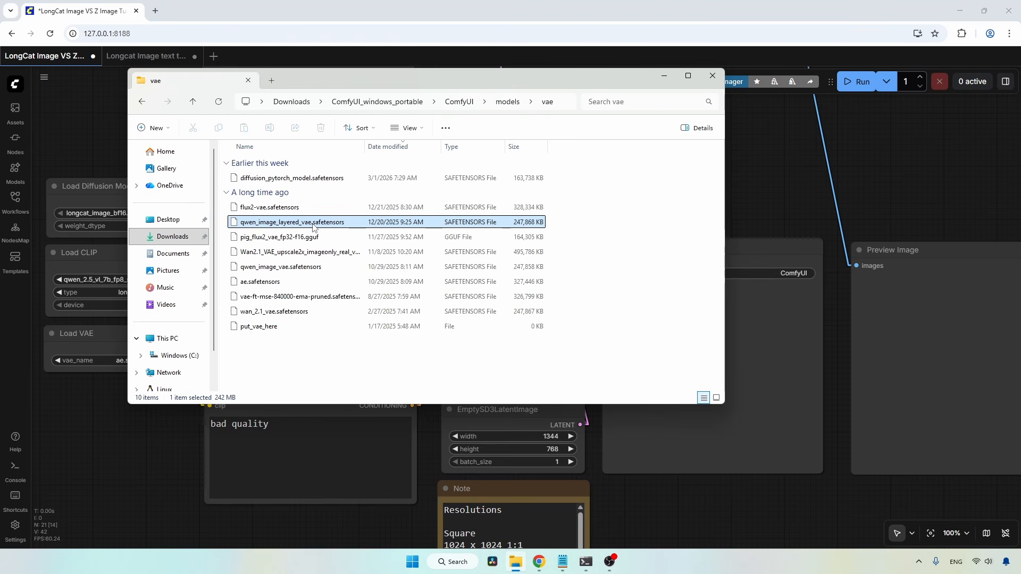
left_click(587, 200)
left_click(585, 282)
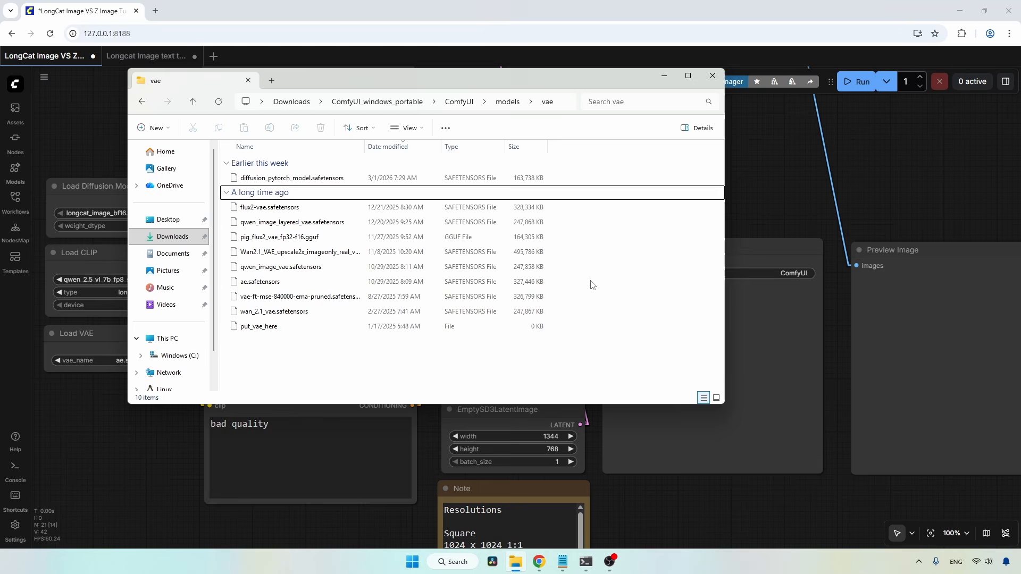
left_click(496, 283)
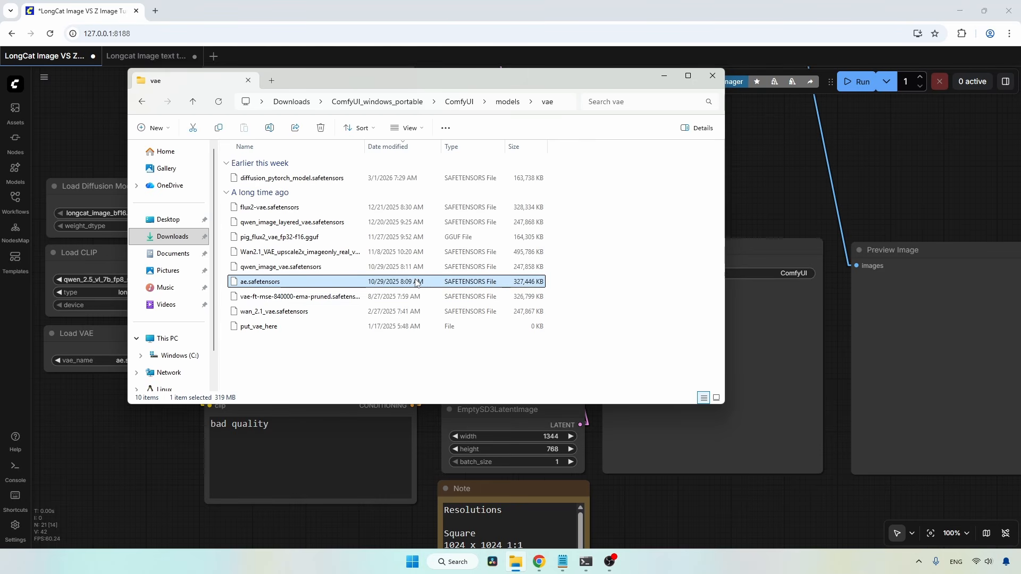
left_click(713, 76)
Step: Examine the settings of the Load Diffusion Model, Load CLIP and Load VAE nodes in the LongCat workflow
left_click_drag(424, 157, 457, 194)
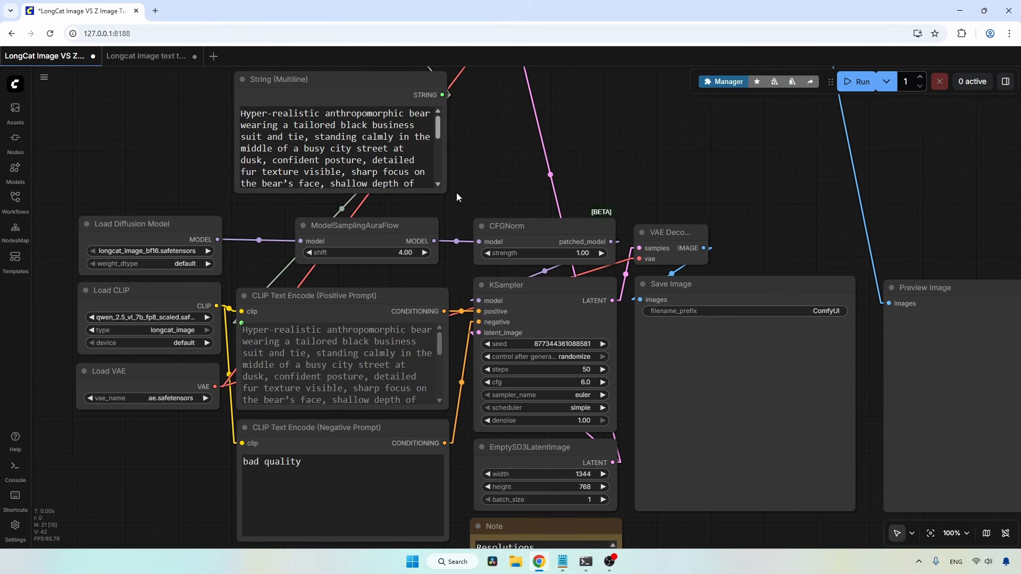
left_click_drag(457, 194, 567, 183)
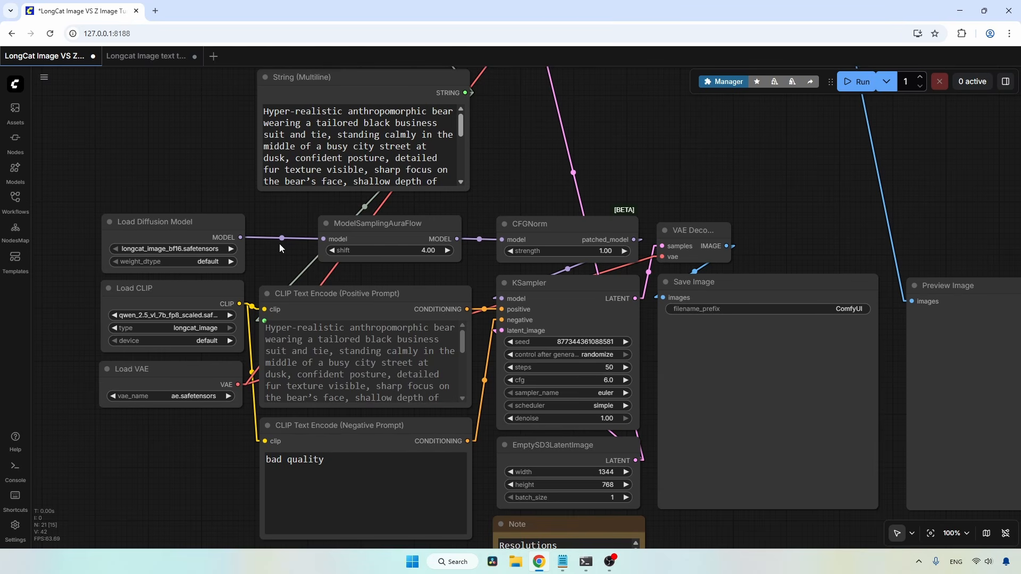
scroll(279, 244, "up", 1)
scroll(285, 242, "up", 1)
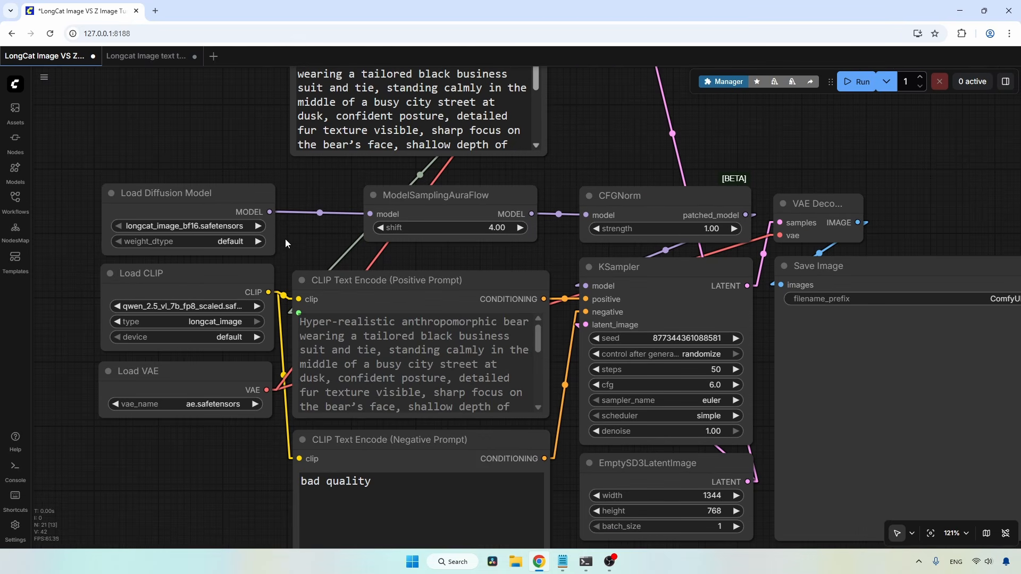
left_click(247, 203)
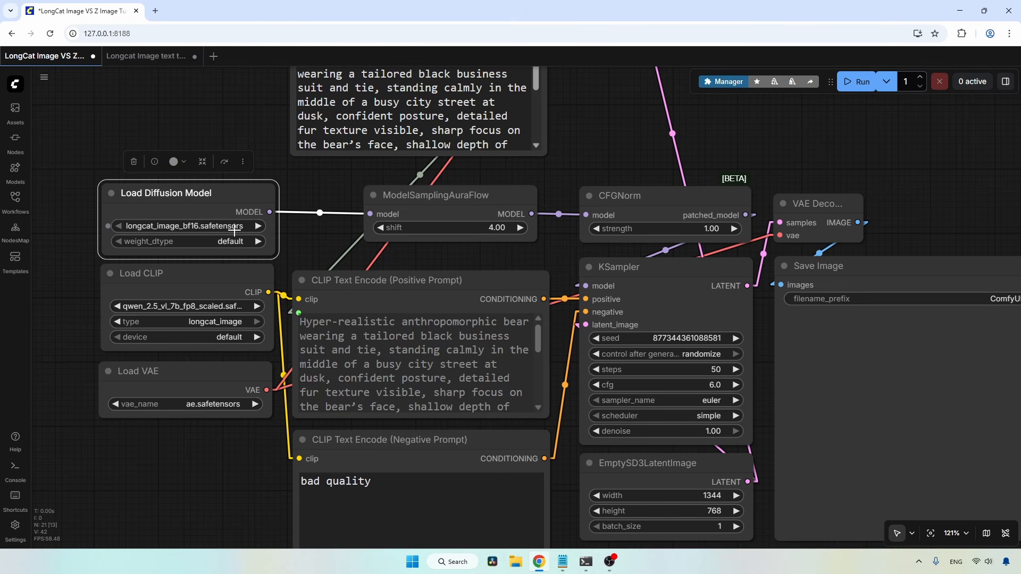
left_click(218, 273)
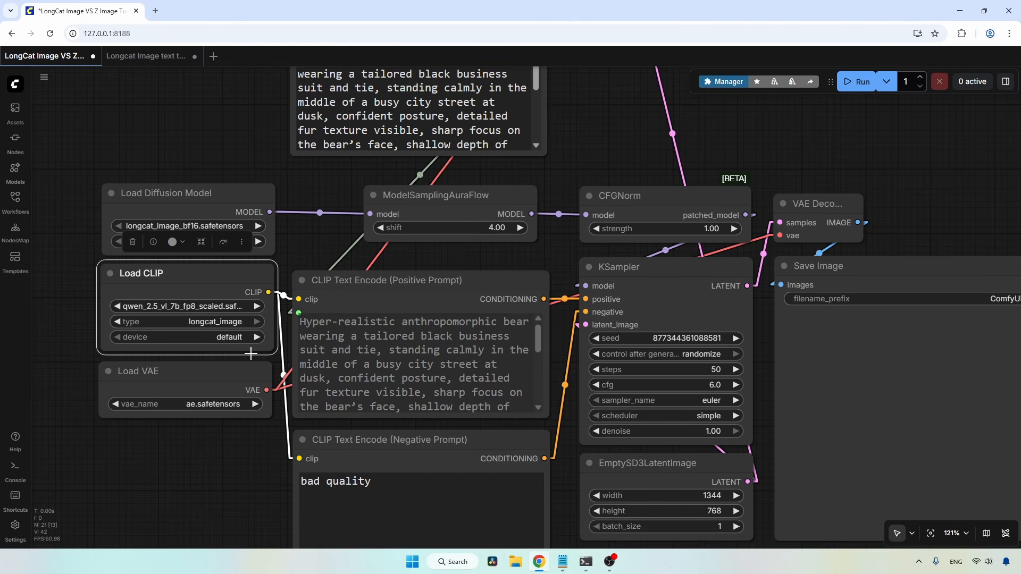
left_click(254, 377)
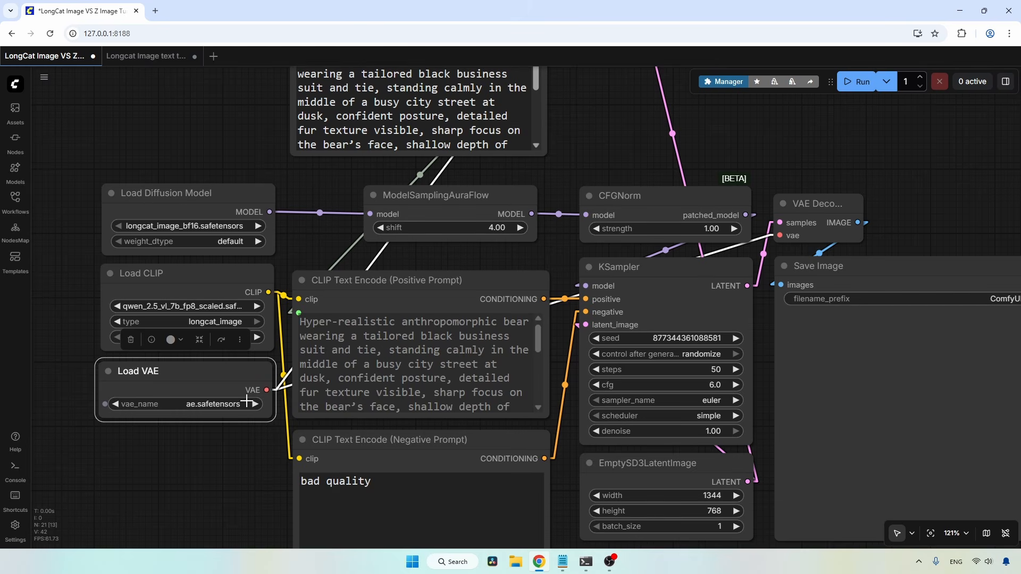
Step: Examine the ModelSamplingAuraFlow, CFGNorm and KSampler node settings
left_click(482, 204)
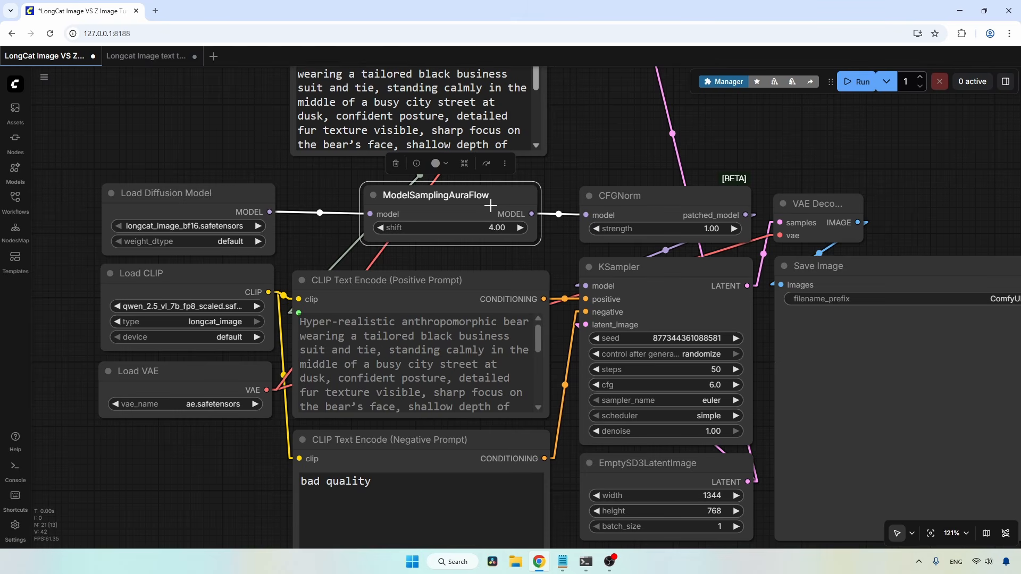
left_click(675, 201)
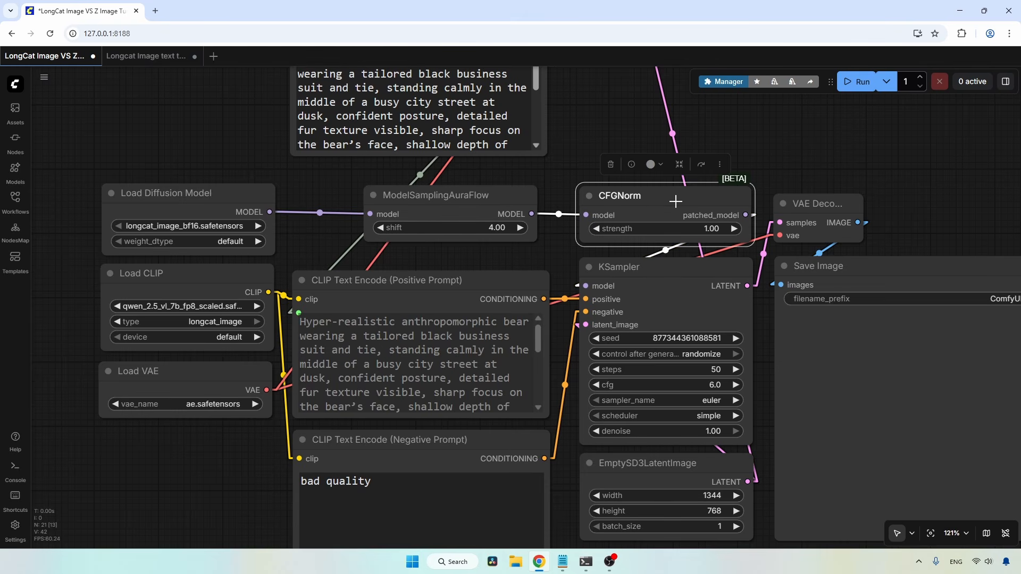
scroll(712, 213, "down", 3)
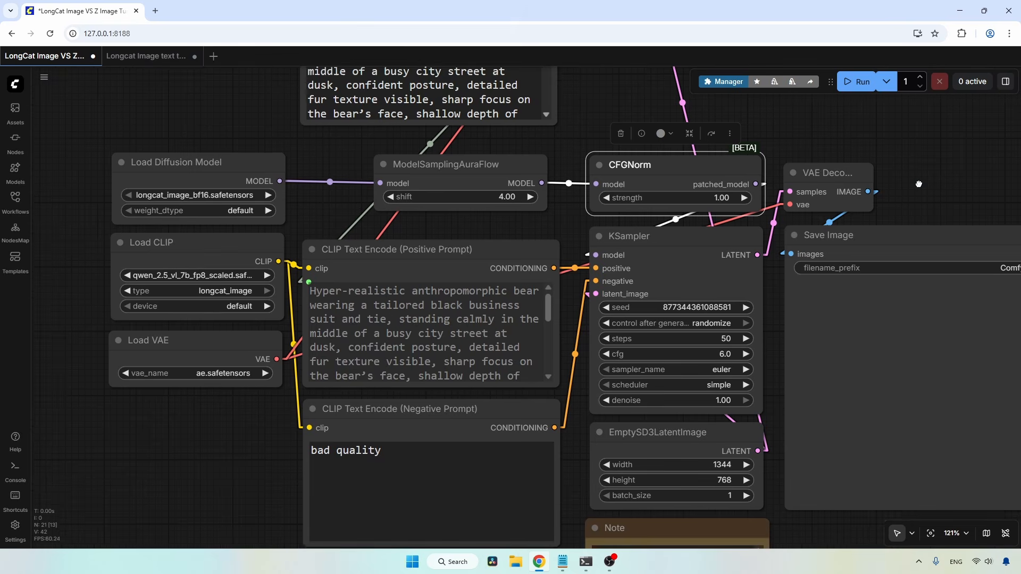
left_click(712, 212)
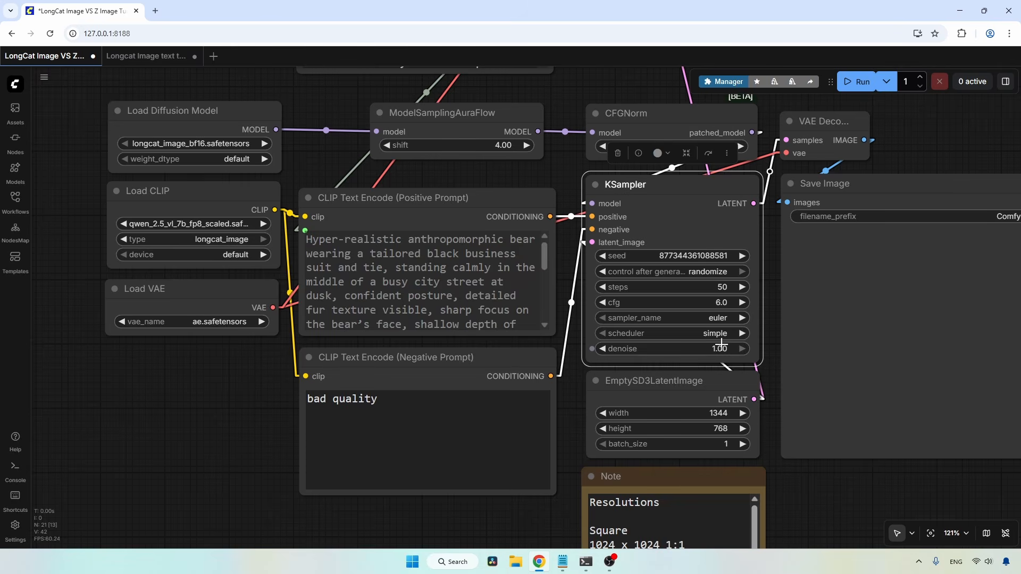
Step: Examine the EmptySD3LatentImage dimensions and the list of resolutions in the Note node beneath it
scroll(725, 348, "down", 2)
left_click_drag(791, 461, 780, 433)
scroll(780, 433, "up", 1)
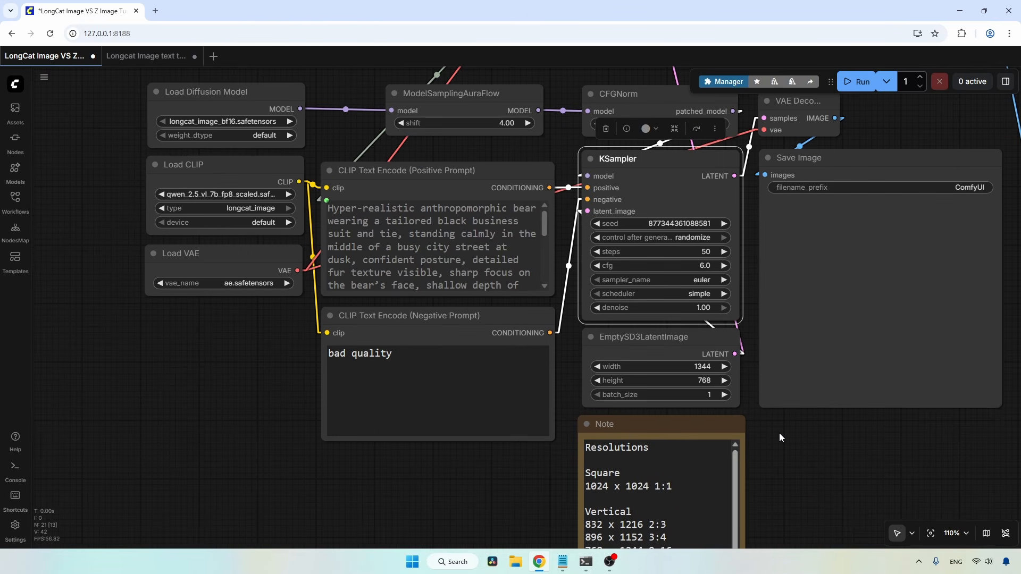
left_click(713, 346)
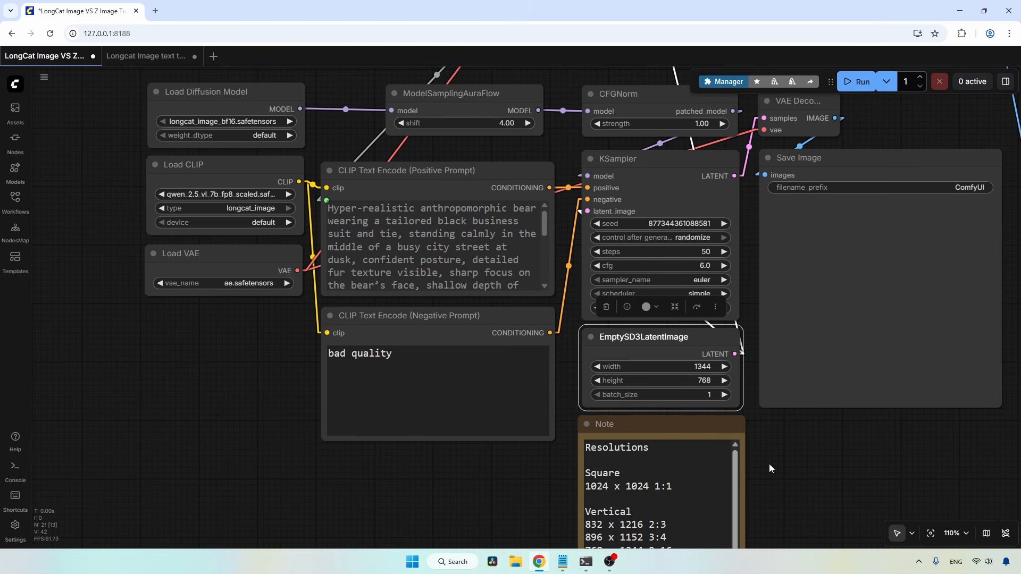
left_click_drag(770, 464, 791, 326)
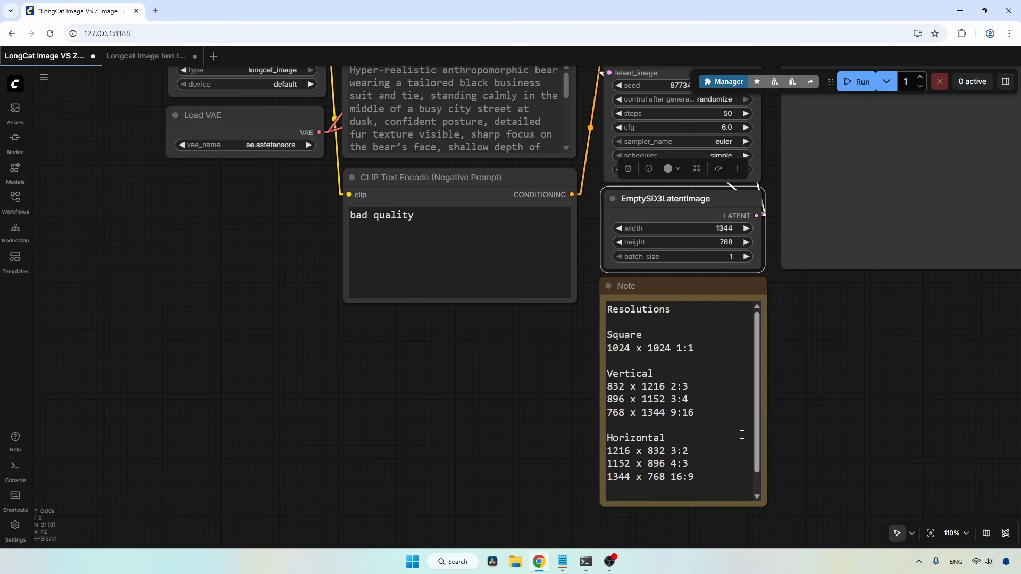
left_click_drag(781, 324, 806, 514)
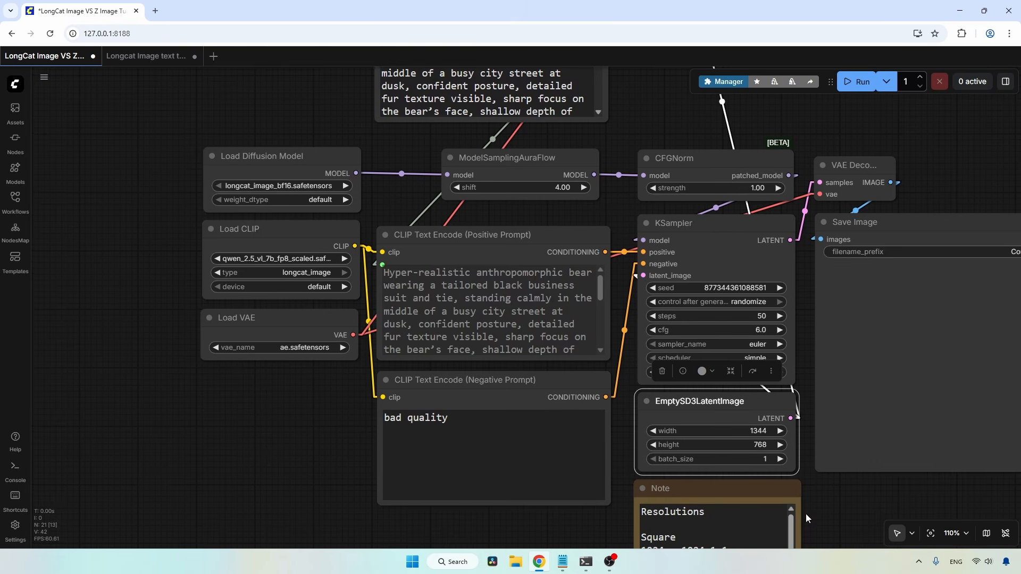
Step: Examine the positive and negative CLIP Text Encode prompt nodes in the LongCat workflow
left_click(499, 254)
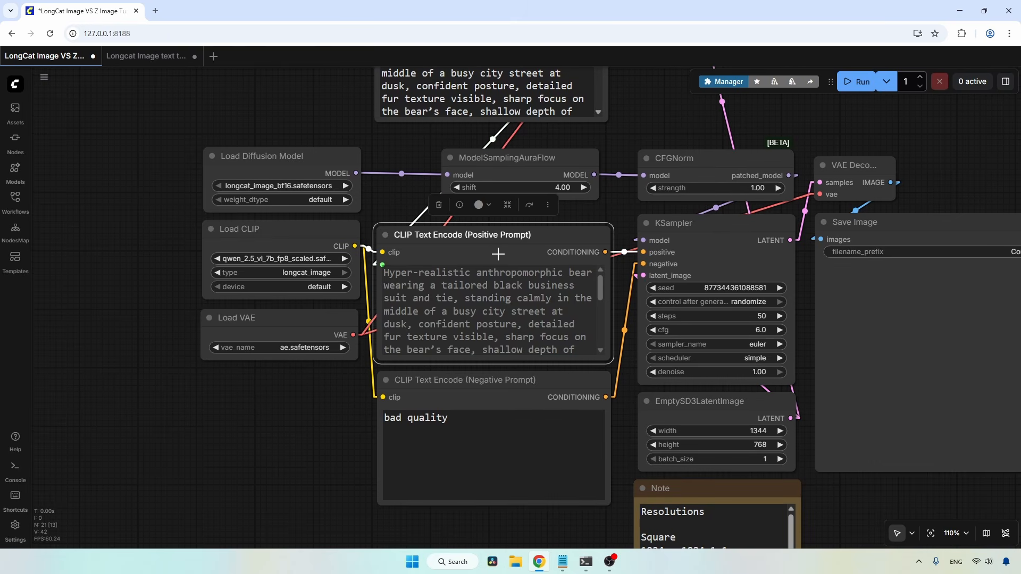
scroll(499, 254, "up", 1)
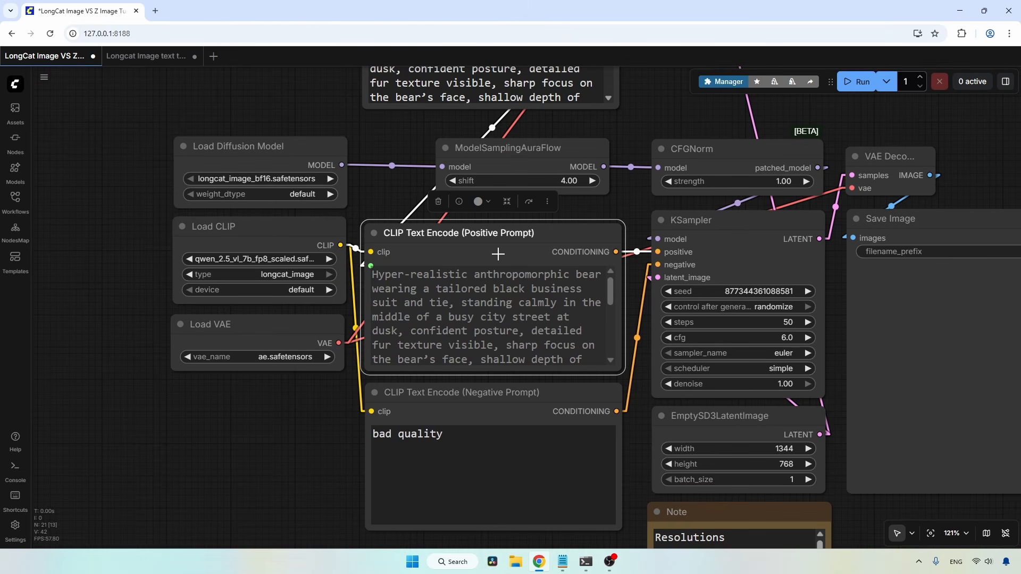
left_click(493, 394)
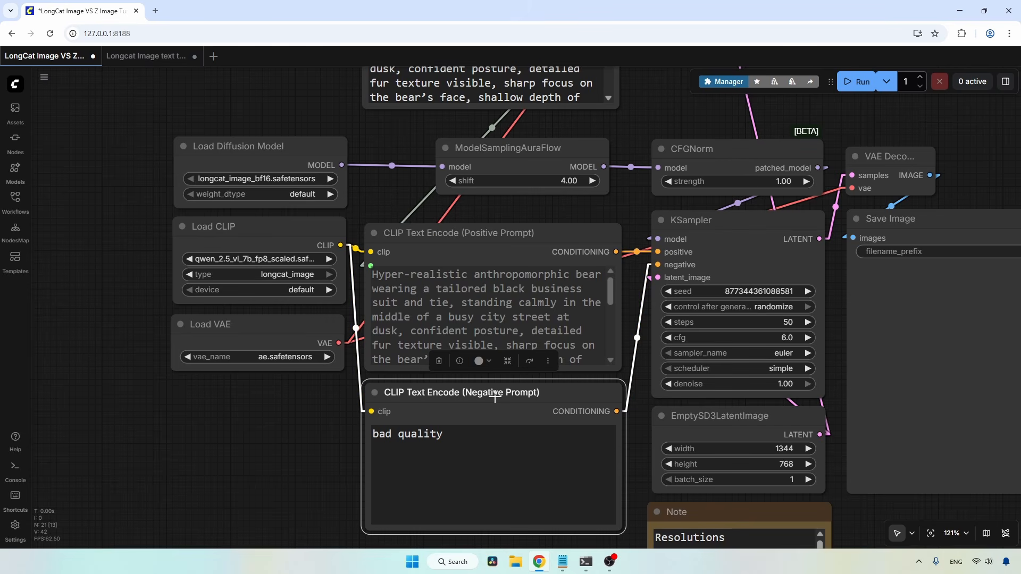
scroll(495, 396, "down", 1)
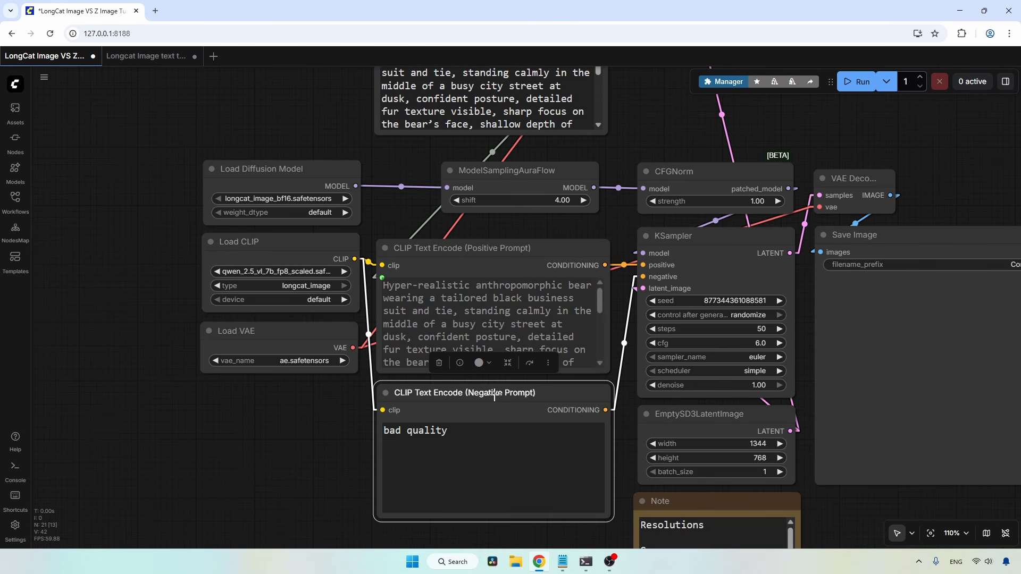
left_click(554, 273)
Step: Examine the String (Multiline) node and its links to the LongCat and Z Image Turbo prompt nodes
scroll(593, 213, "up", 5)
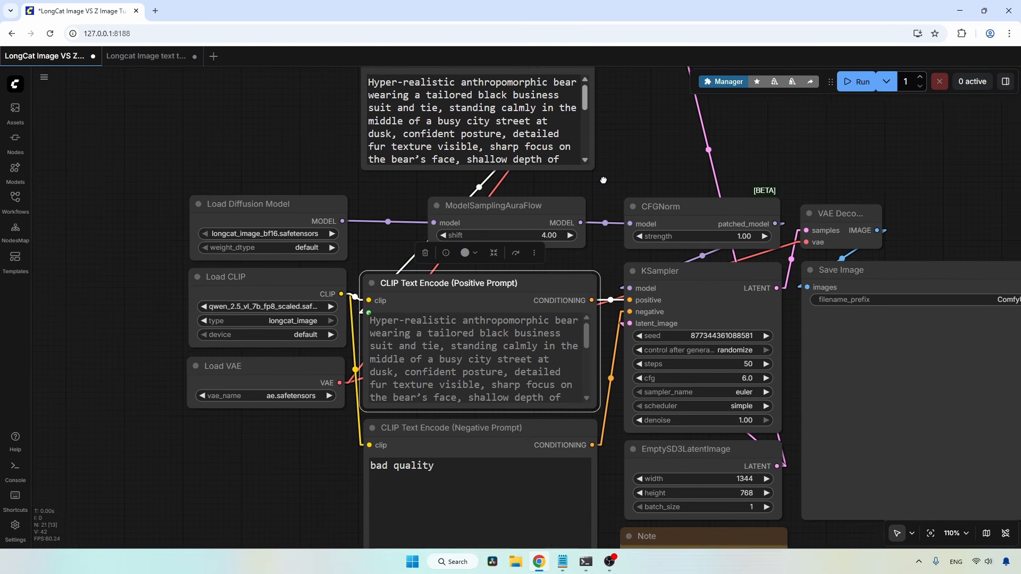
left_click(494, 129)
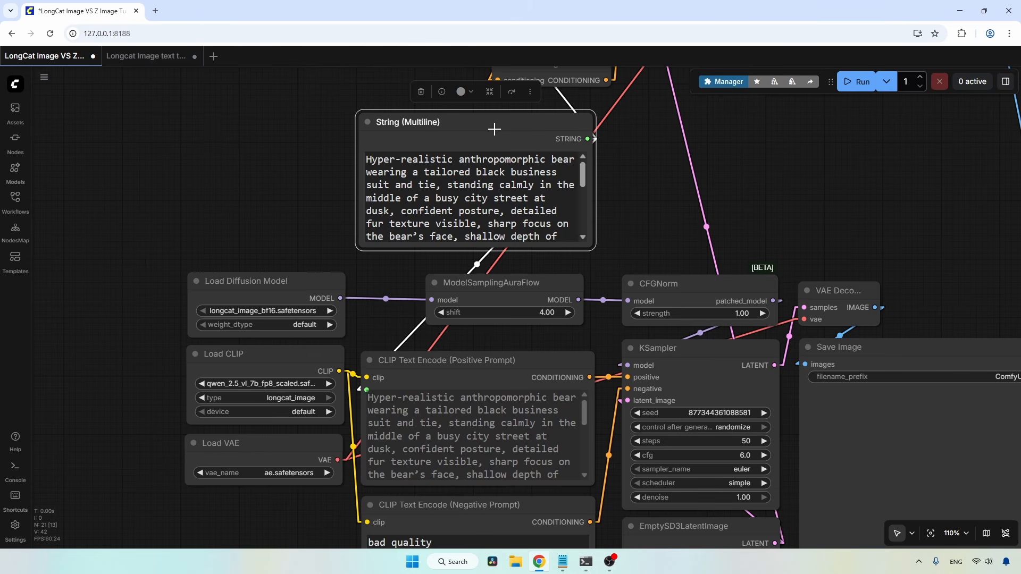
left_click_drag(684, 139, 647, 308)
scroll(647, 308, "down", 2)
scroll(647, 308, "down", 3)
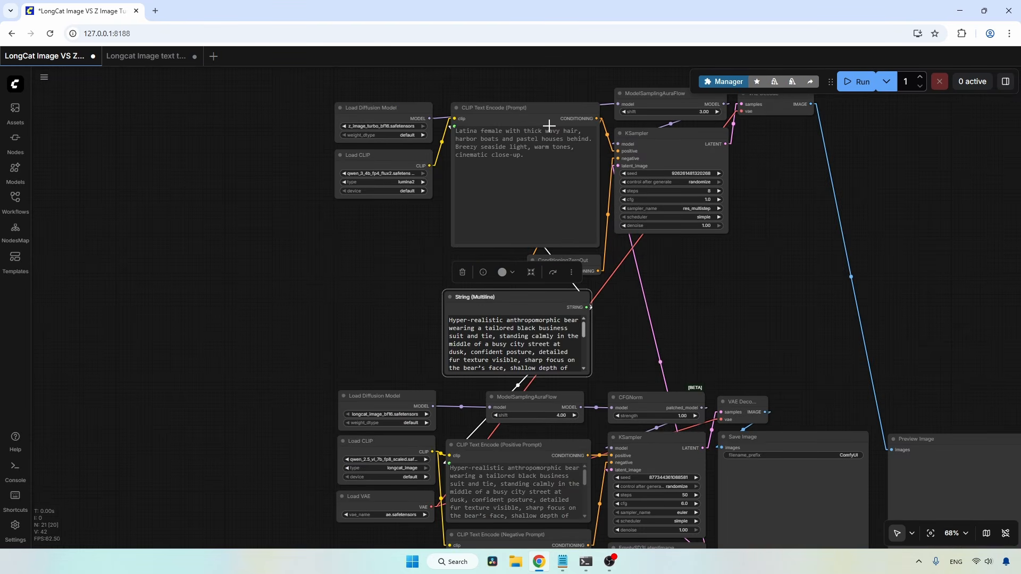
Step: Examine the VAE Decode, Save Image and Preview Image output nodes of the two workflows
left_click_drag(680, 365, 633, 245)
scroll(746, 282, "up", 3)
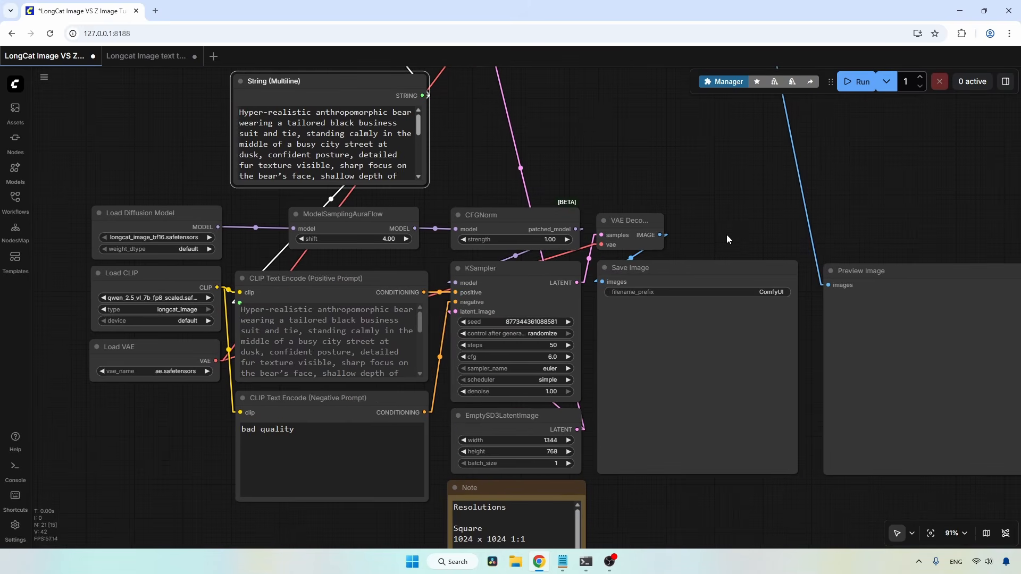
left_click(629, 230)
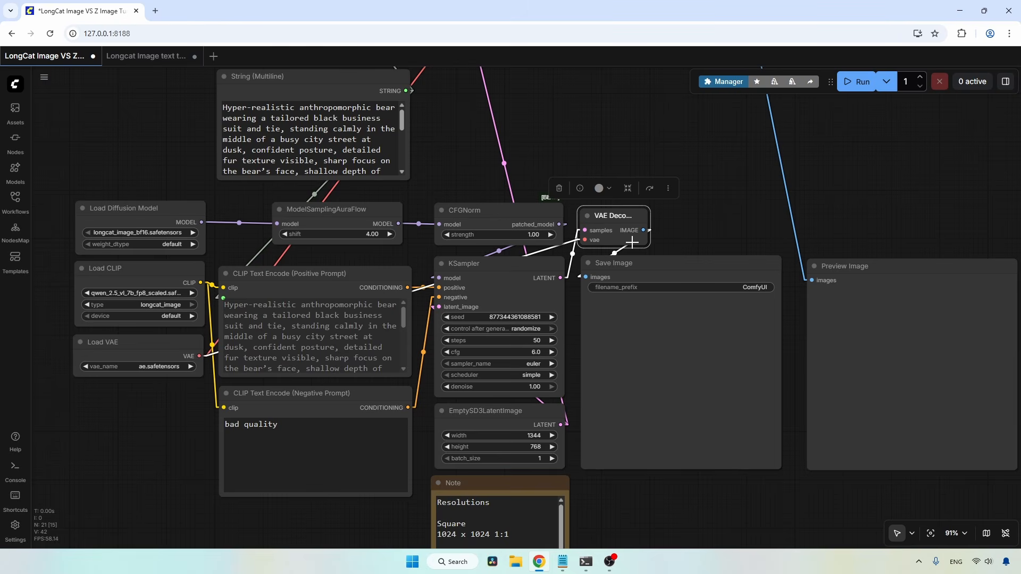
left_click(683, 271)
left_click(880, 290)
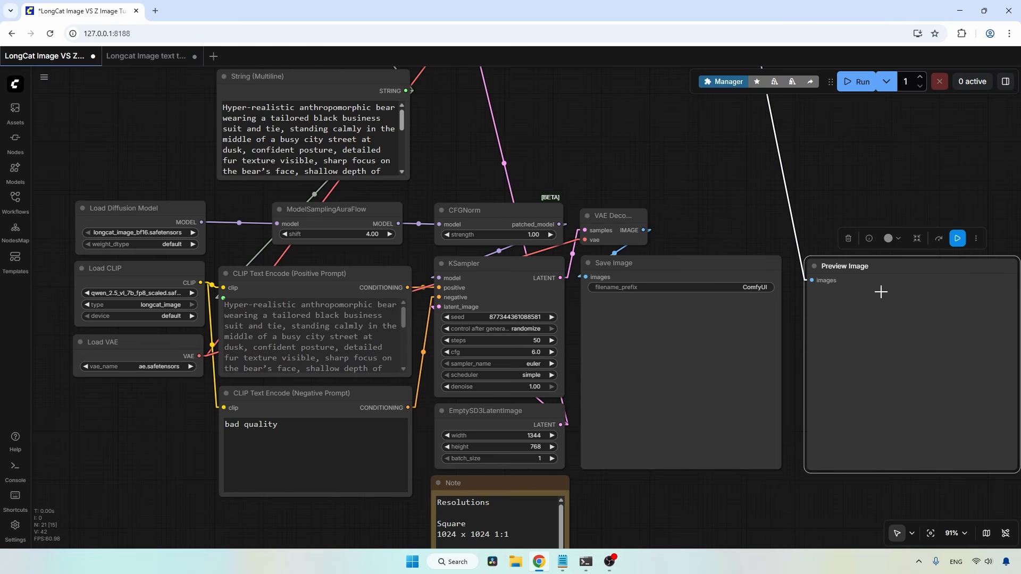
scroll(745, 242, "up", 1)
scroll(630, 218, "up", 2)
left_click_drag(676, 226, 705, 242)
scroll(707, 241, "down", 2)
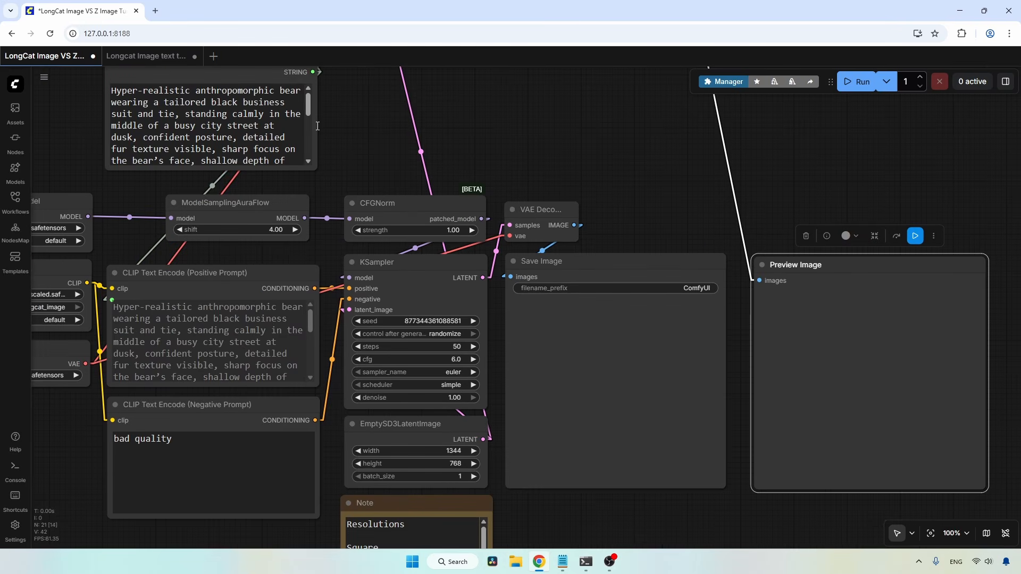
scroll(589, 206, "up", 2)
scroll(591, 206, "down", 1)
scroll(591, 206, "up", 2)
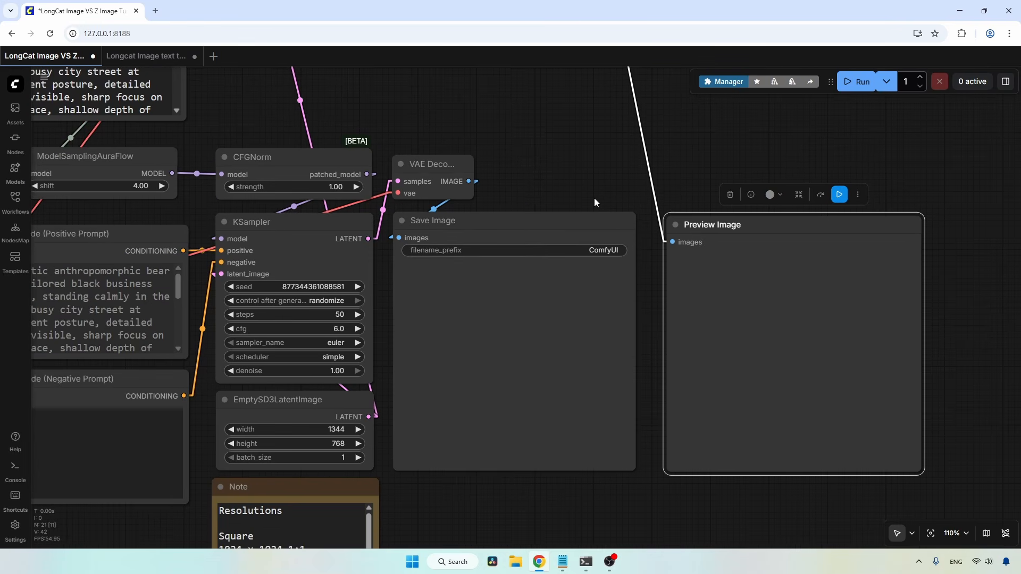
left_click_drag(598, 199, 538, 171)
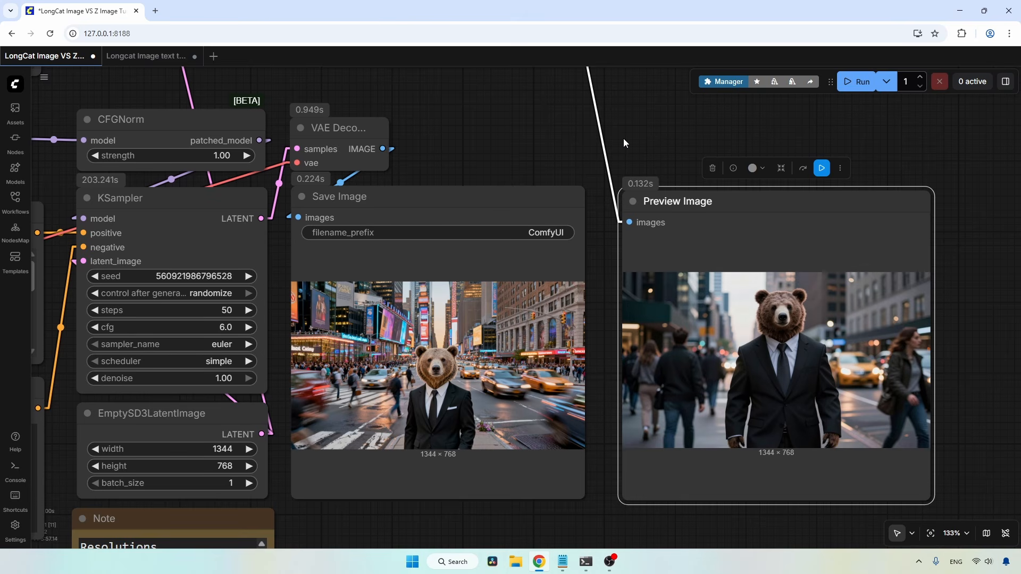
Step: Compare the generated bear-in-a-suit pictures in the Save Image and Preview Image nodes
scroll(484, 428, "up", 5)
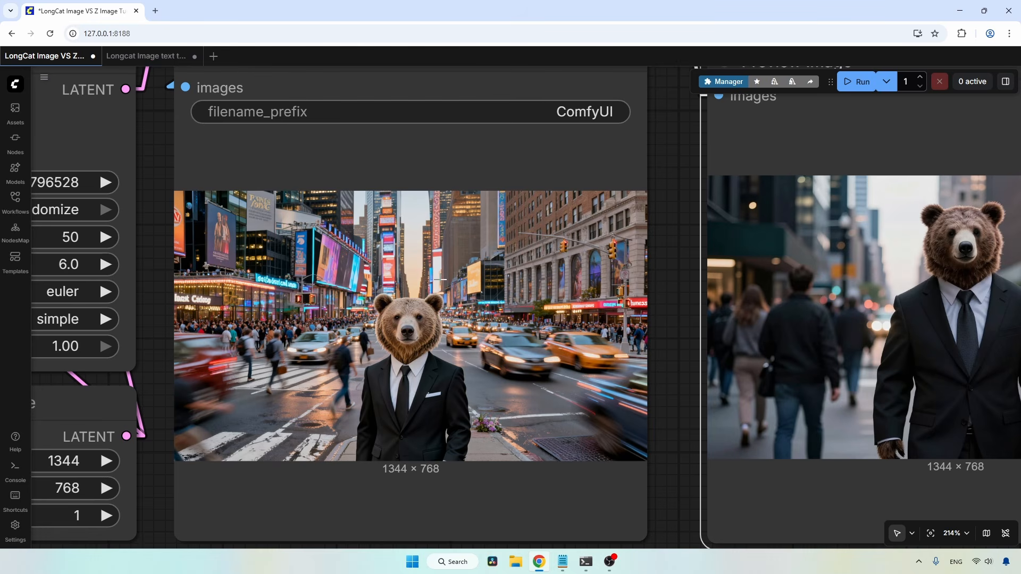
scroll(431, 317, "down", 2)
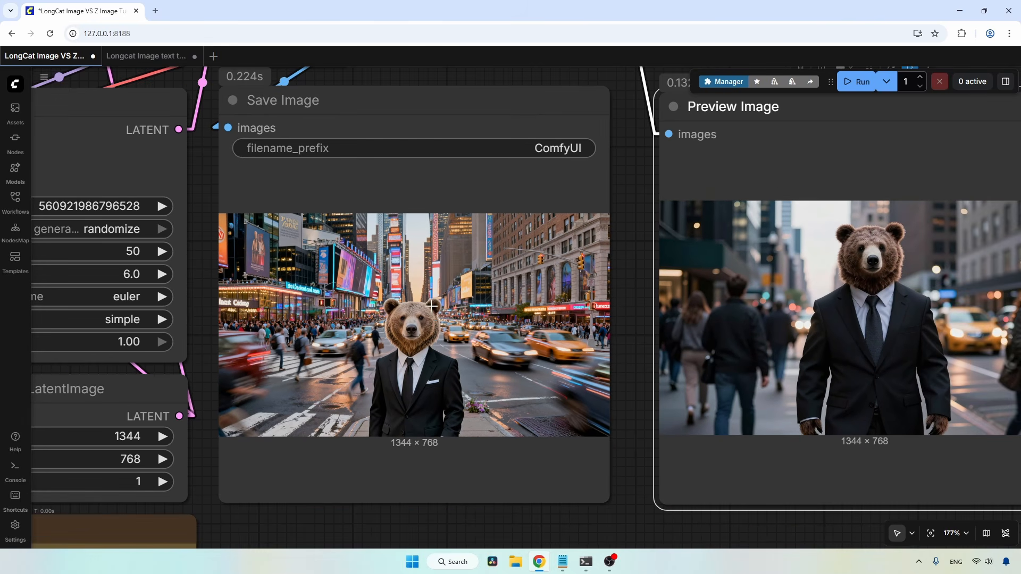
scroll(431, 307, "down", 1)
left_click_drag(675, 514, 579, 509)
scroll(712, 274, "up", 1)
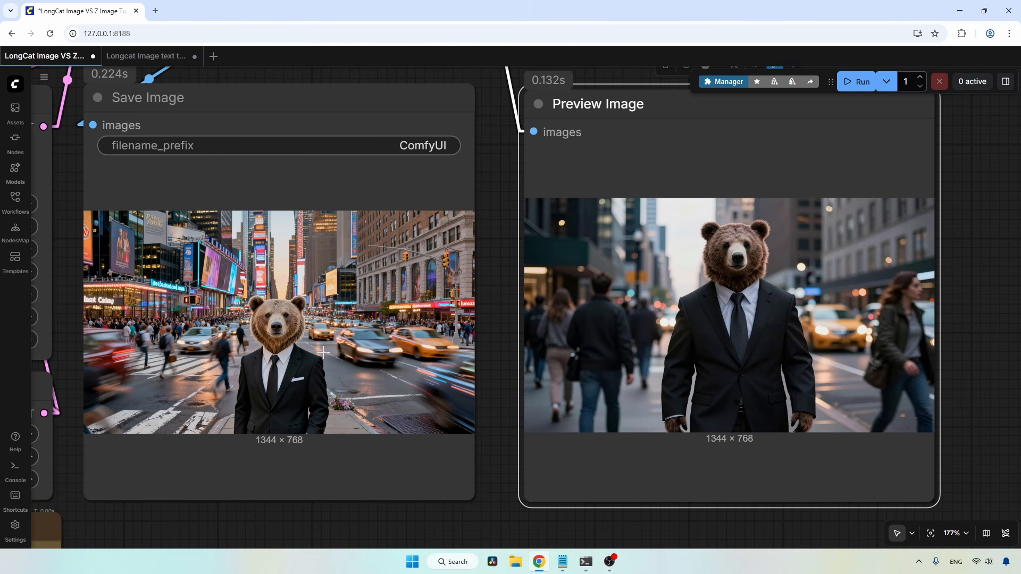
Step: Copy the candlelight prompt of a woman reading a book from Prompts.txt in Notepad and return to ComfyUI
left_click(564, 561)
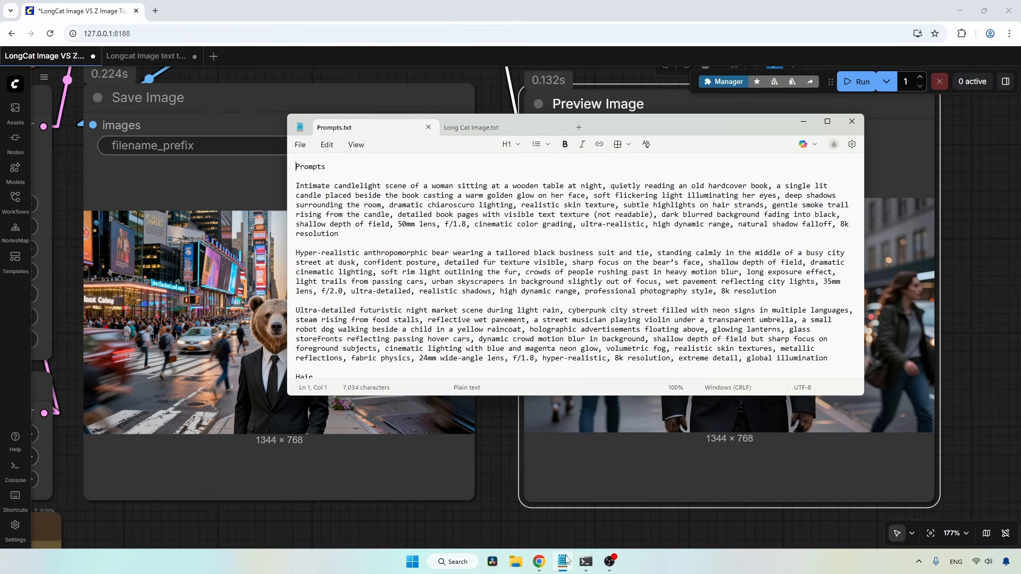
triple_click(286, 184)
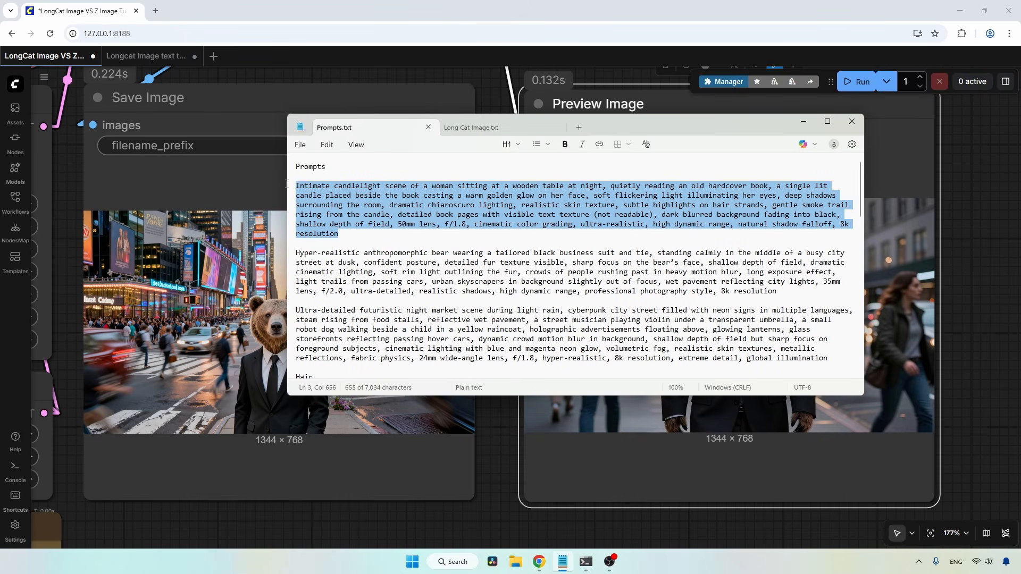
left_click(492, 423)
Step: Replace the text in the String (Multiline) node with the copied candlelight prompt and run the workflow
scroll(493, 423, "down", 4)
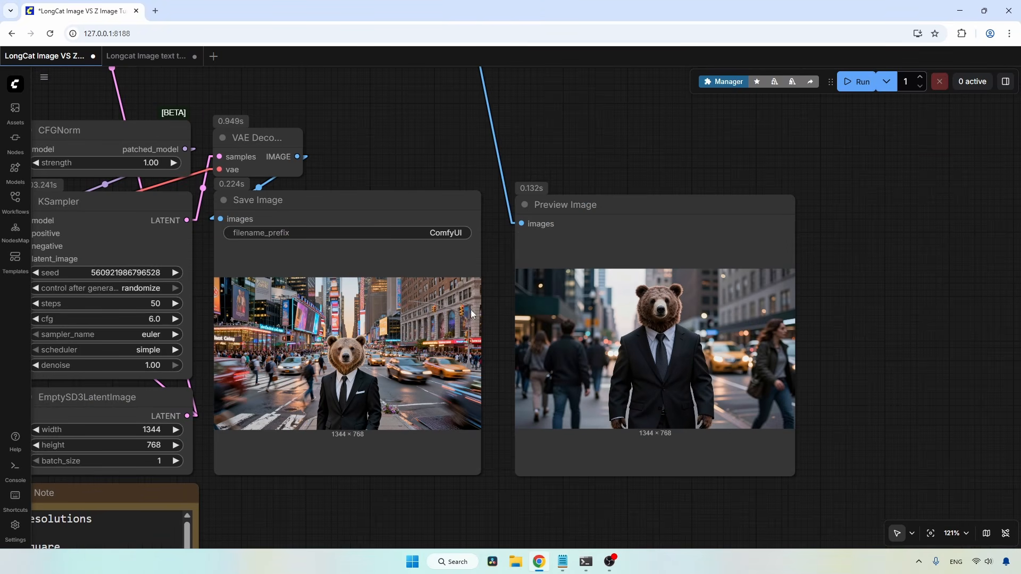
left_click_drag(403, 174, 760, 354)
left_click(301, 210)
key("ctrl+a")
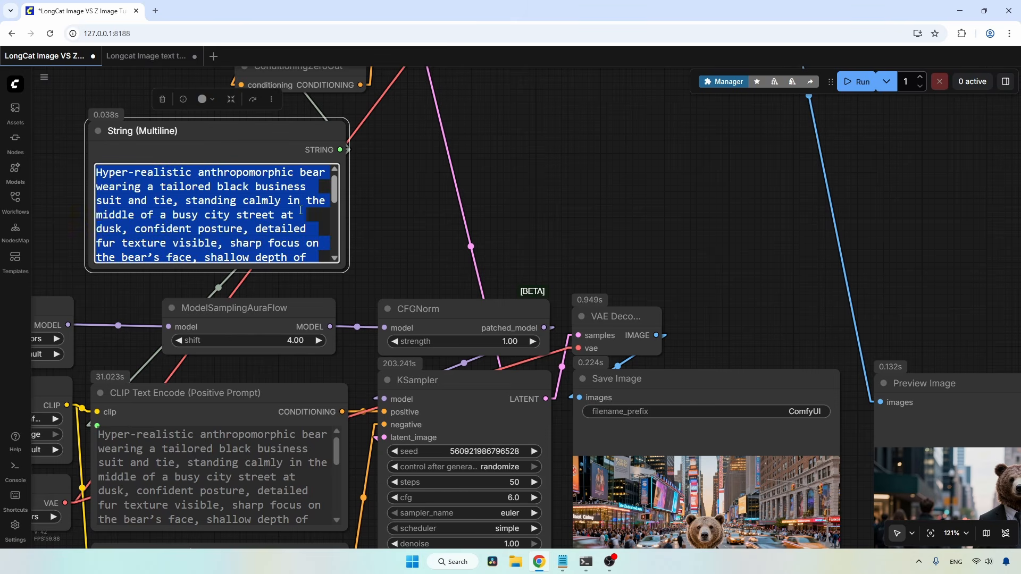
key("ctrl+v")
left_click_drag(894, 316, 575, 111)
scroll(576, 110, "up", 1)
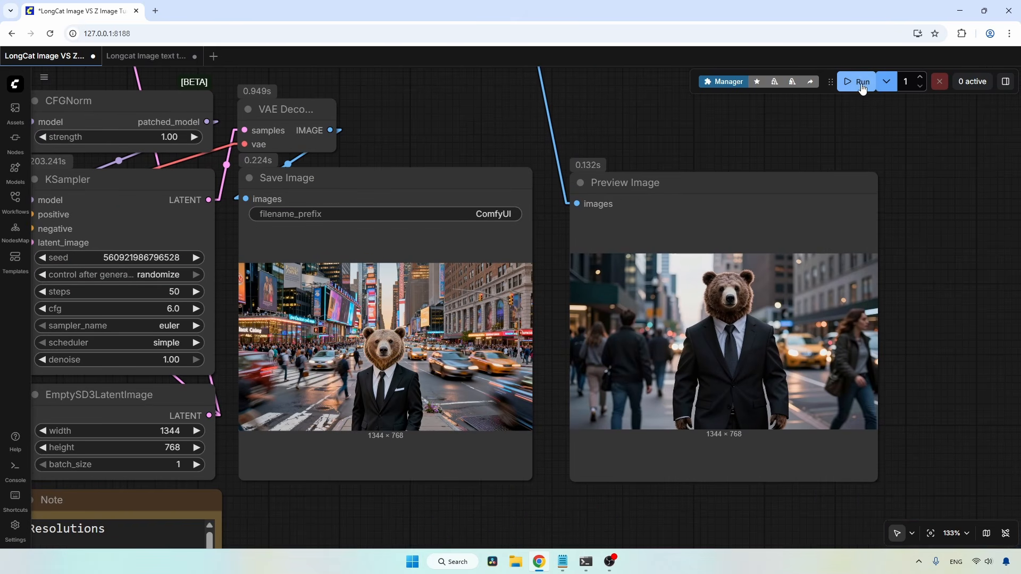
left_click(860, 83)
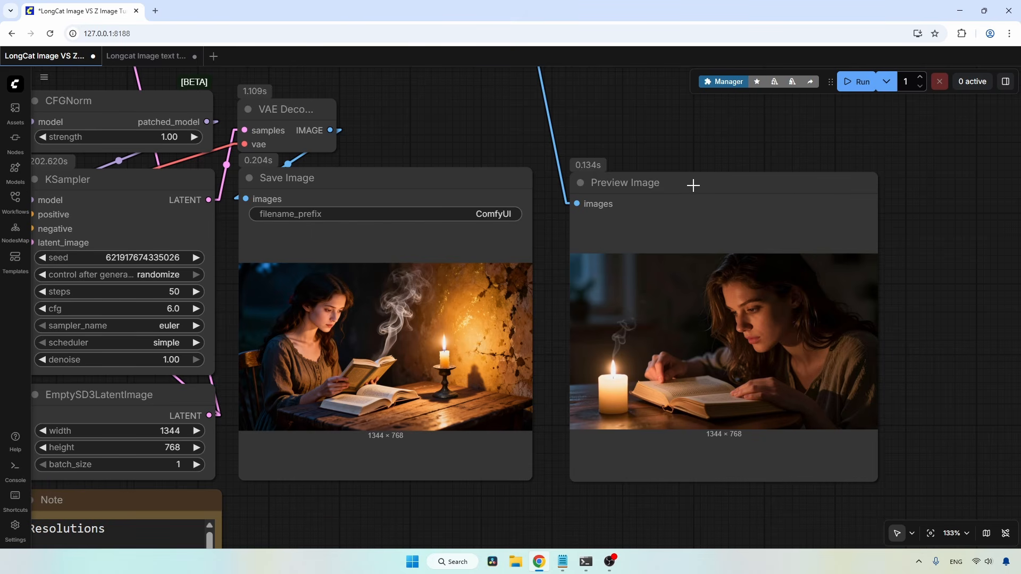
Step: Compare the candlelight reading scenes in the Save Image and Preview Image nodes
scroll(459, 397, "up", 2)
scroll(464, 392, "up", 2)
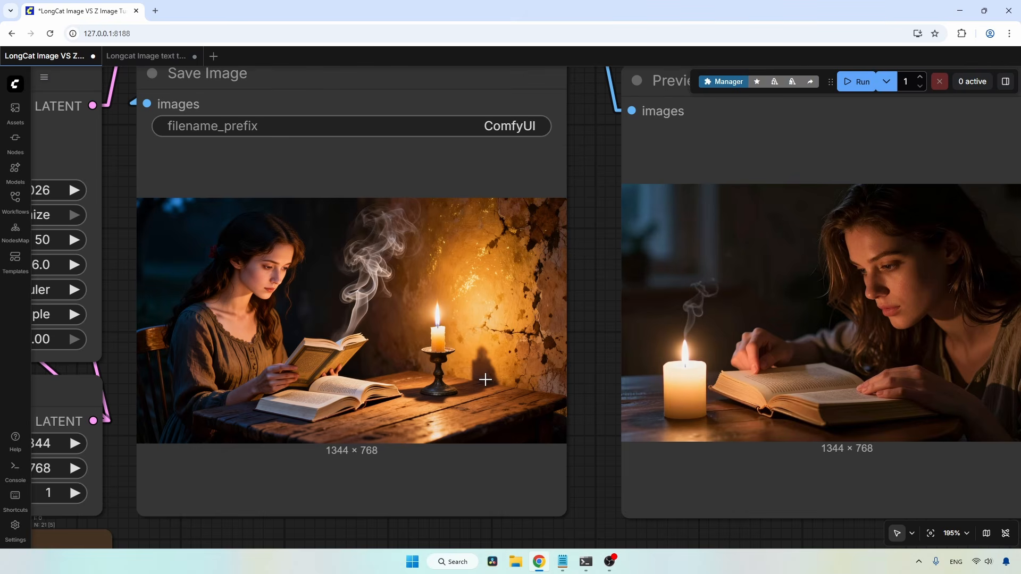
scroll(488, 370, "down", 1)
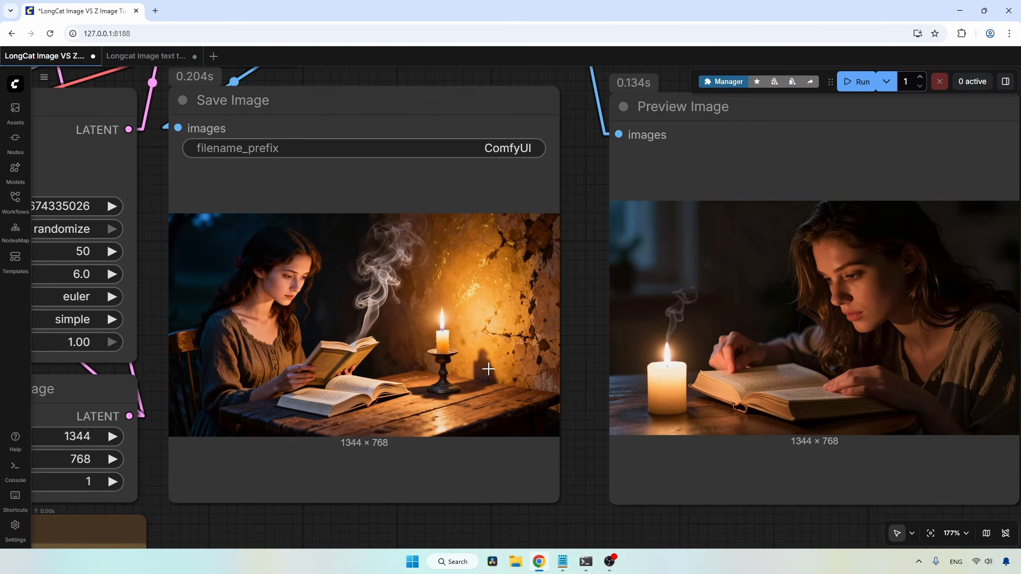
scroll(488, 369, "down", 2)
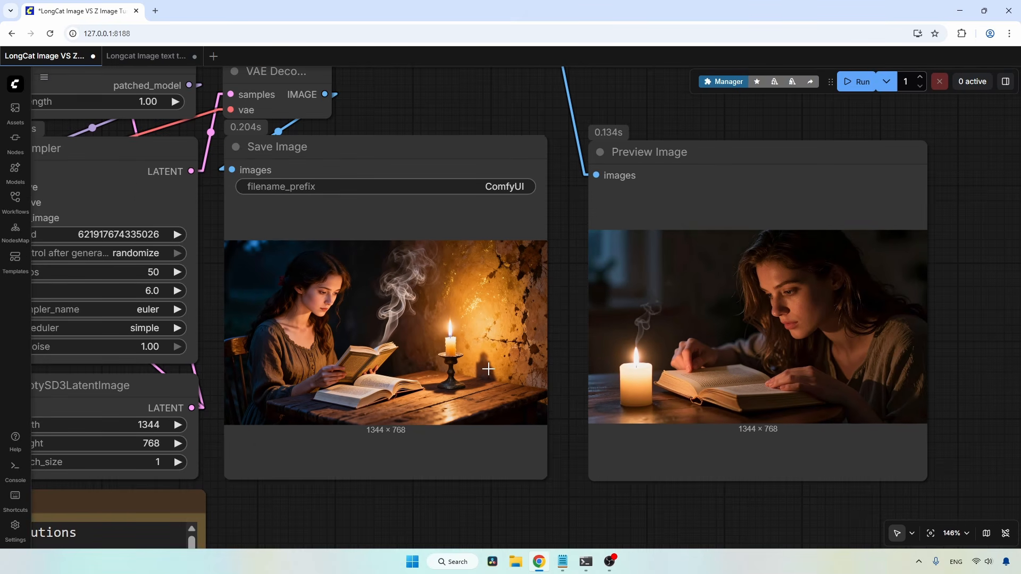
scroll(488, 369, "up", 1)
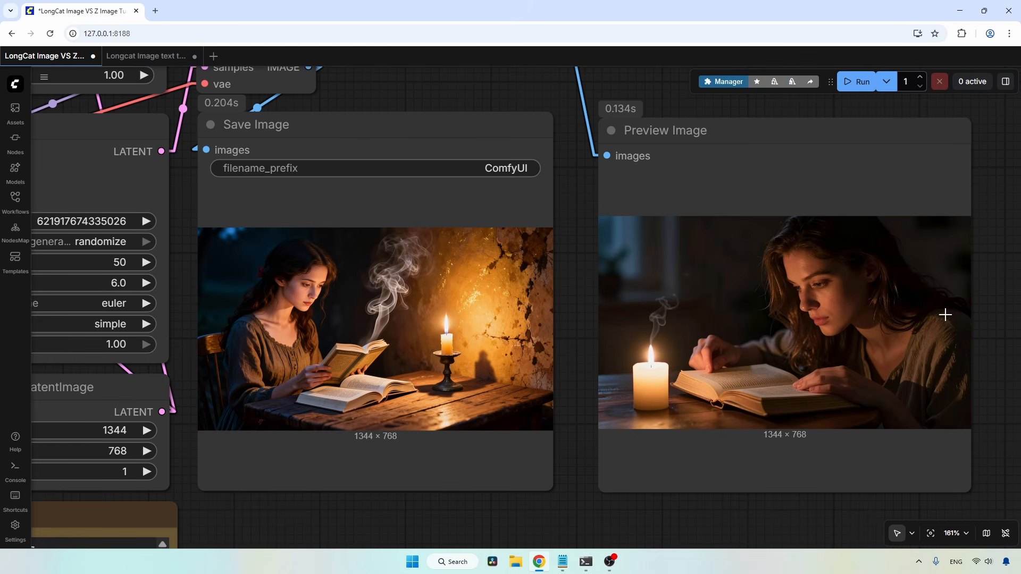
Step: Copy the braided hairstyle prompt under the Hair heading of Prompts.txt in Notepad and return to ComfyUI
left_click(562, 561)
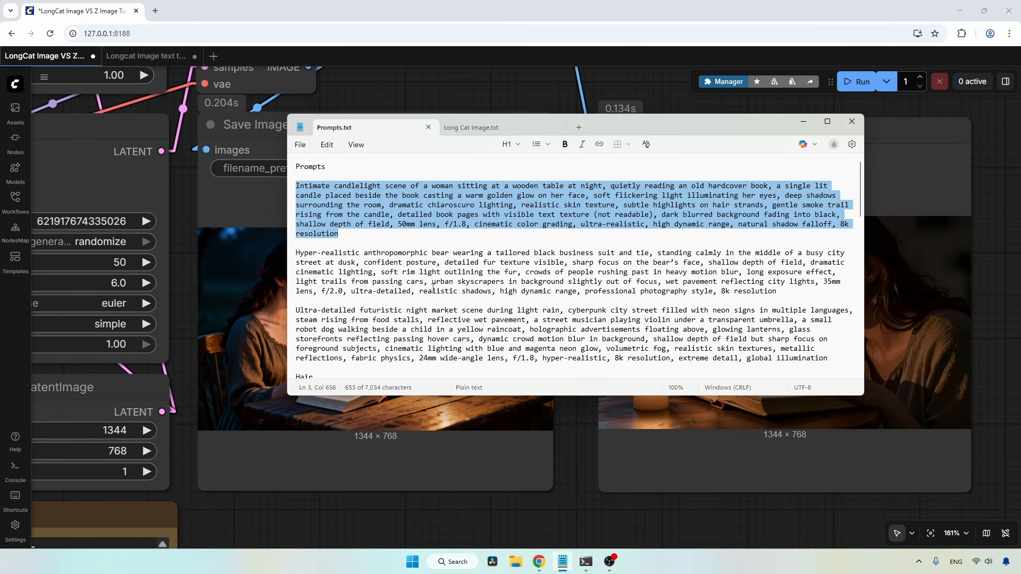
scroll(433, 288, "down", 6)
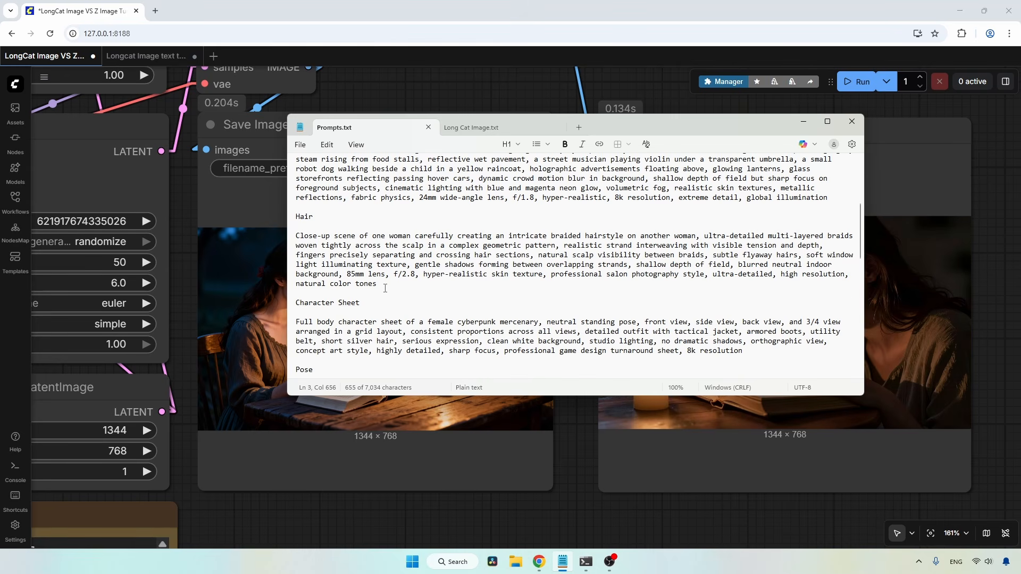
left_click_drag(433, 288, 258, 233)
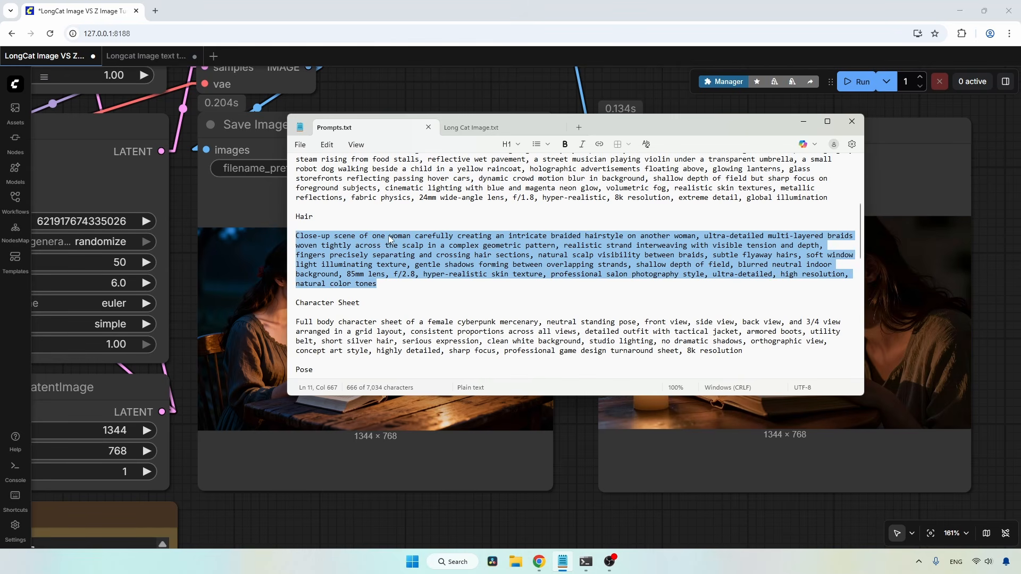
left_click(397, 506)
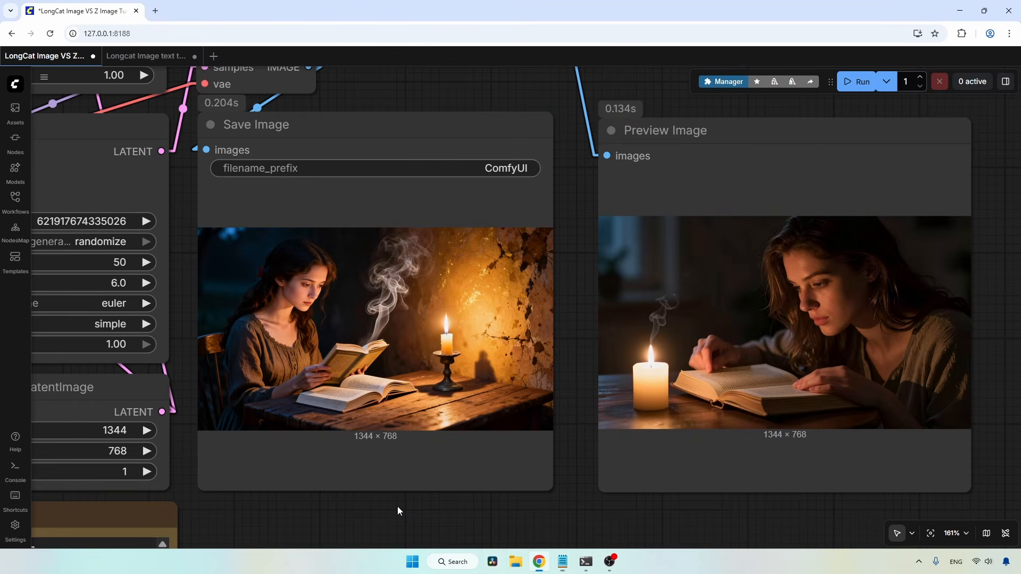
Step: Replace the String (Multiline) node's text with the copied braided hairstyle prompt and run the workflow
scroll(397, 506, "down", 6)
left_click_drag(437, 245, 606, 179)
left_click(278, 189)
key("ctrl+a")
key("ctrl+v")
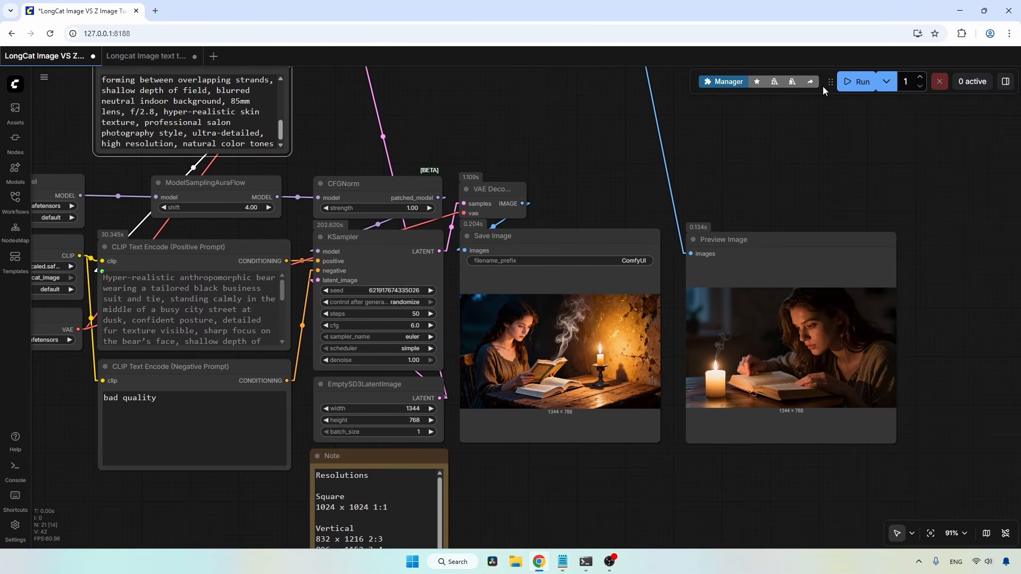
left_click(852, 84)
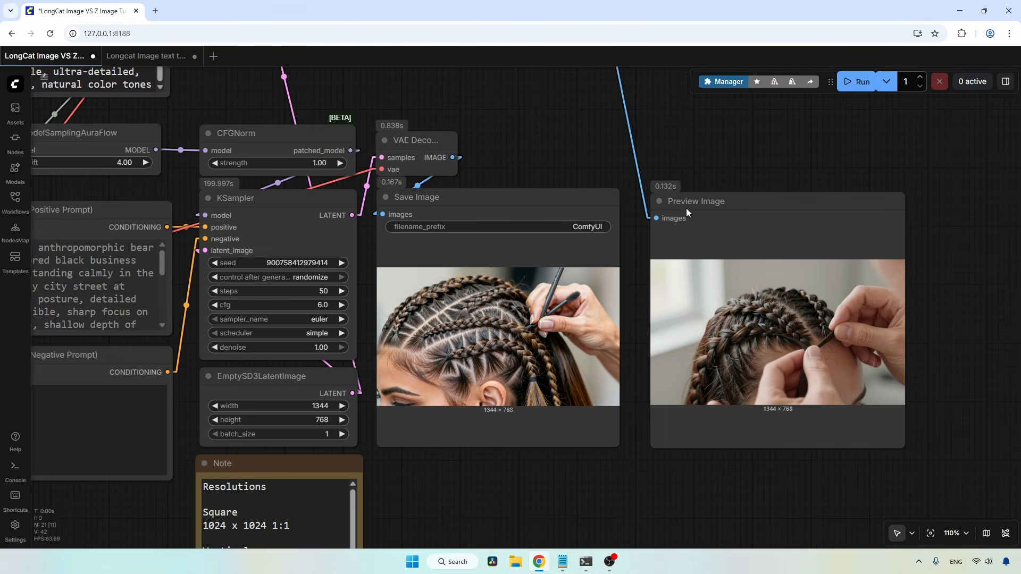
Step: Compare the braided hairstyle pictures in the Save Image and Preview Image nodes
scroll(563, 357, "up", 4)
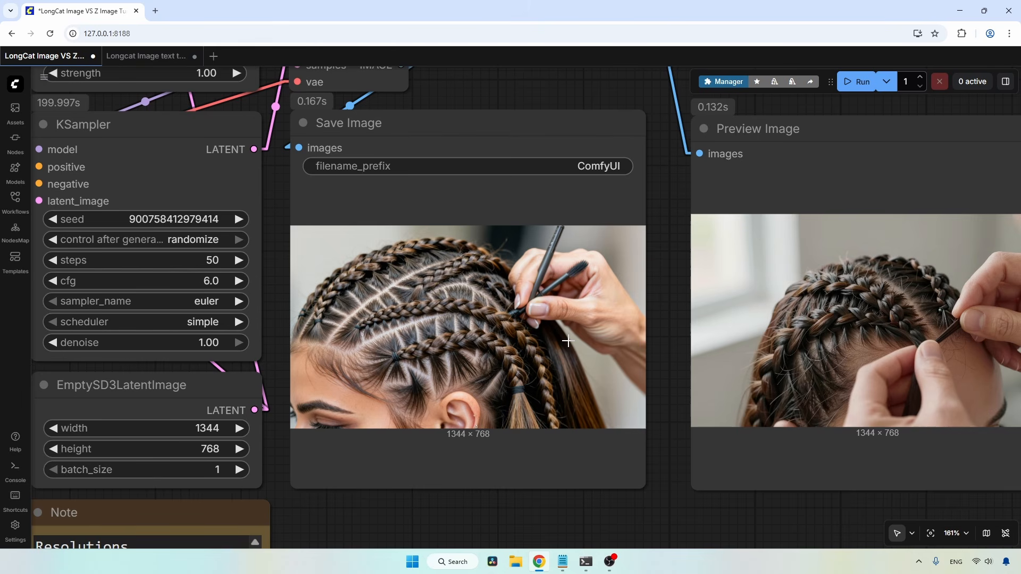
scroll(568, 341, "down", 1)
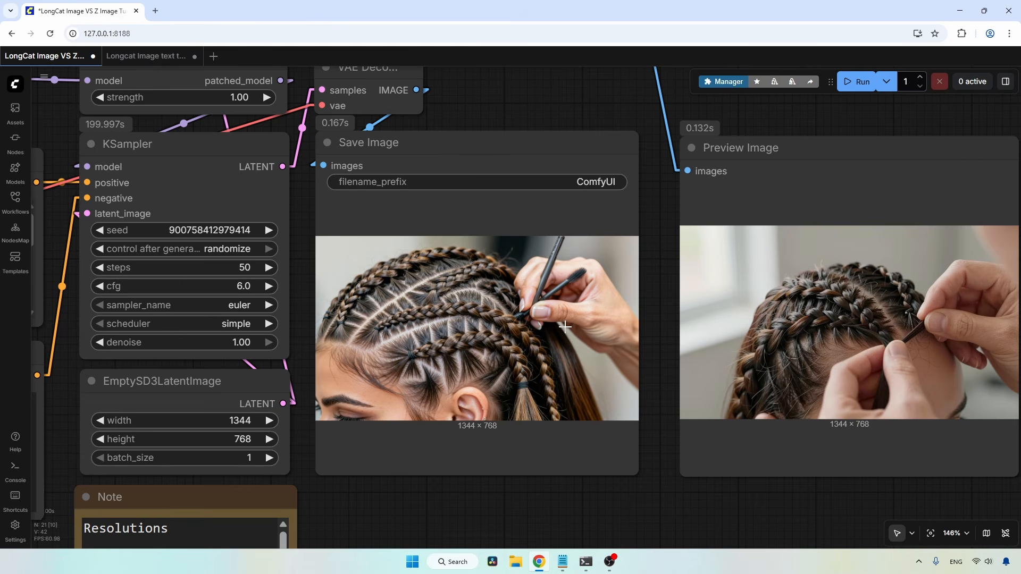
left_click_drag(665, 498, 597, 500)
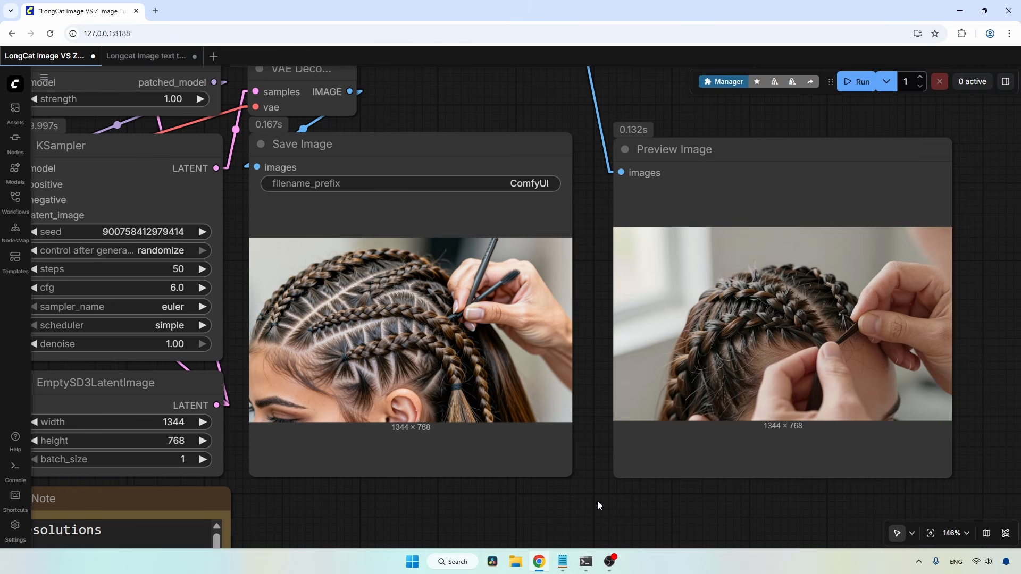
Step: Copy the cyberpunk mercenary prompt under the Character Sheet heading of Prompts.txt in Notepad and return to ComfyUI
left_click(563, 562)
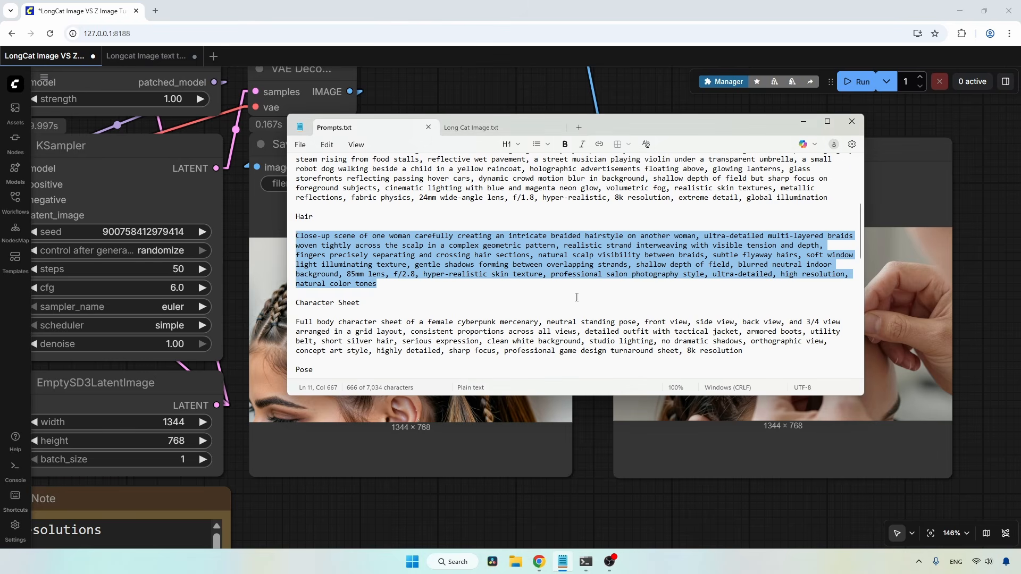
scroll(512, 273, "down", 1)
left_click_drag(750, 265, 294, 236)
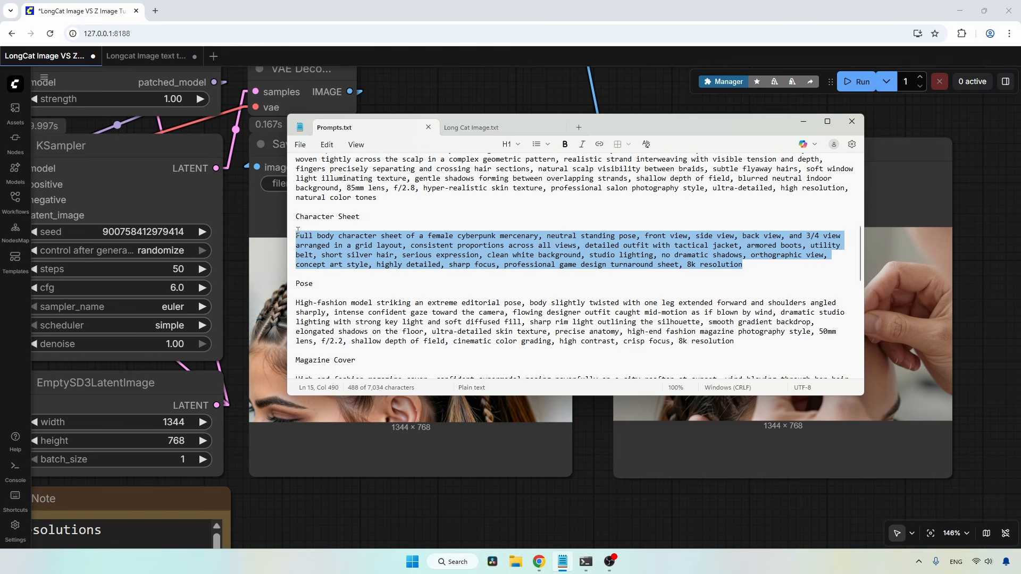
left_click(451, 521)
Step: Replace the String (Multiline) node's text with the copied character sheet prompt and run the workflow
scroll(478, 202, "down", 7)
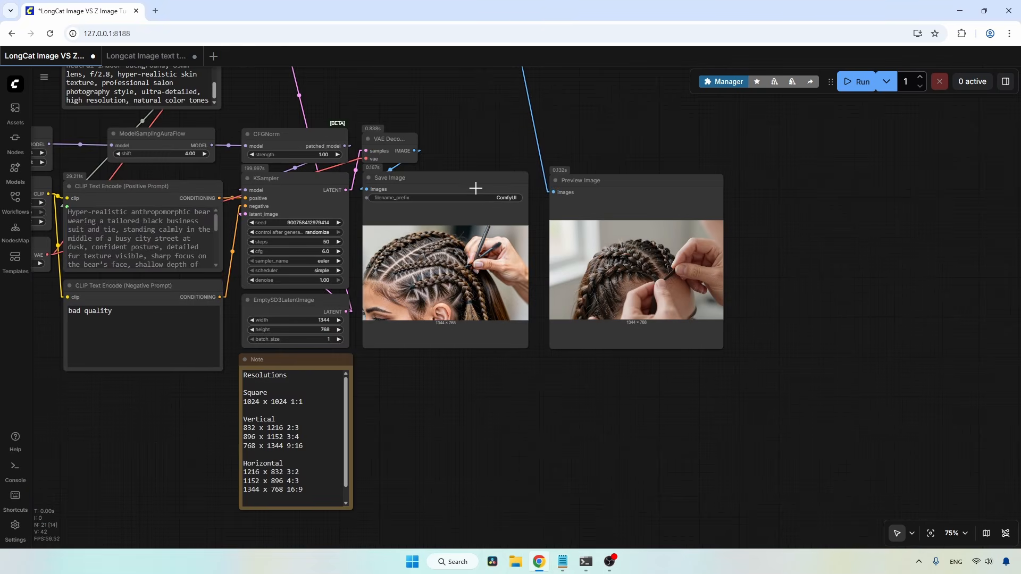
left_click_drag(461, 137, 506, 250)
left_click(184, 167)
key("ctrl+a")
key("ctrl+v")
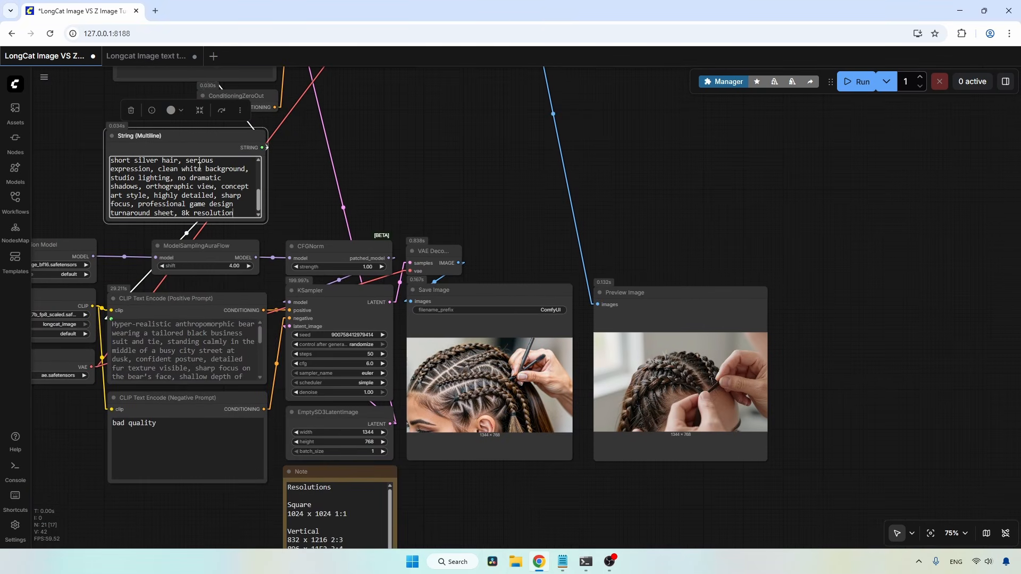
scroll(634, 241, "up", 4)
left_click_drag(655, 207, 699, 90)
key("ctrl+Return")
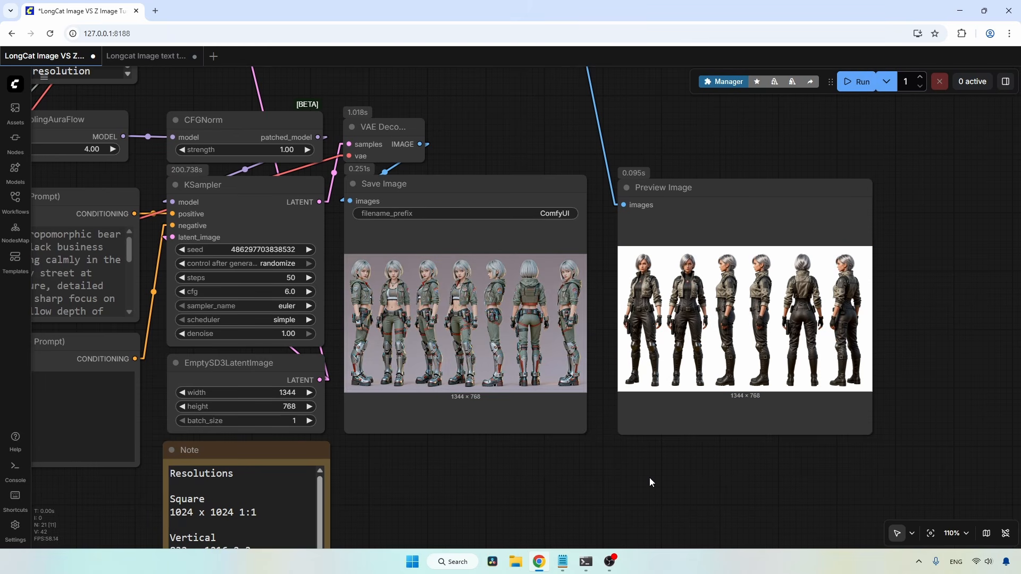
Step: Compare the cyberpunk mercenary character sheets in the Save Image and Preview Image nodes
scroll(596, 465, "up", 7)
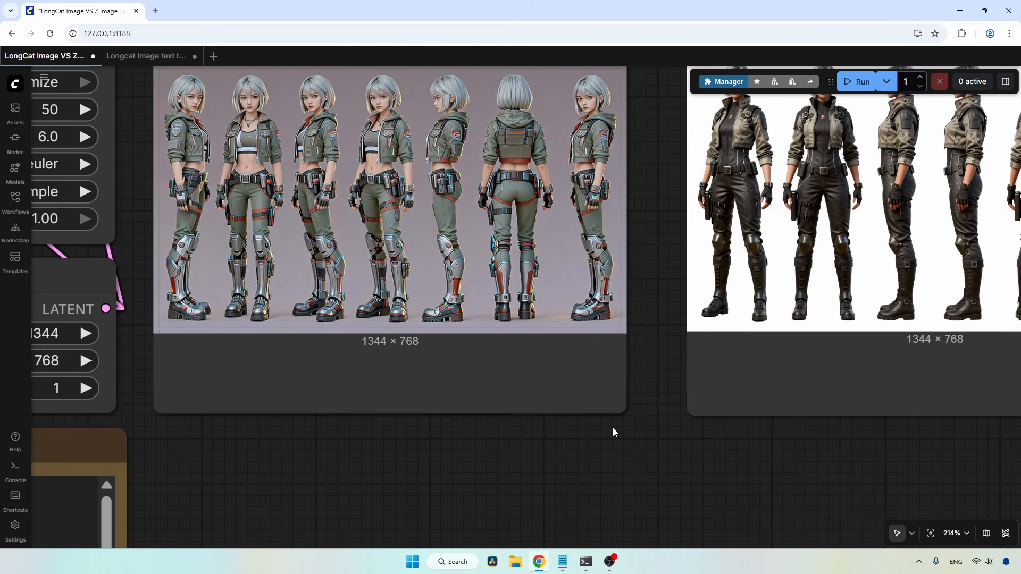
left_click_drag(613, 428, 623, 481)
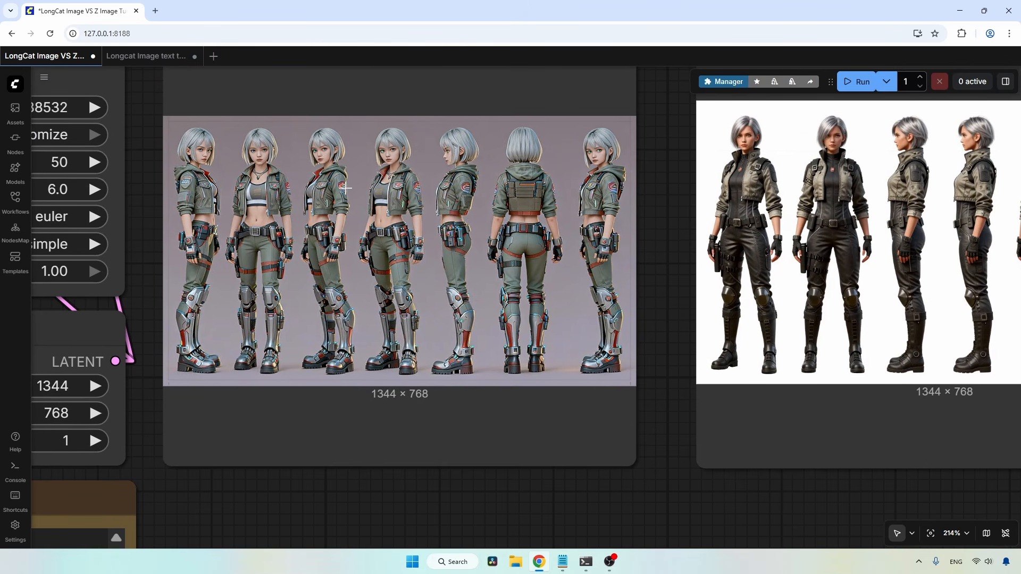
scroll(346, 187, "down", 1)
scroll(319, 144, "up", 8)
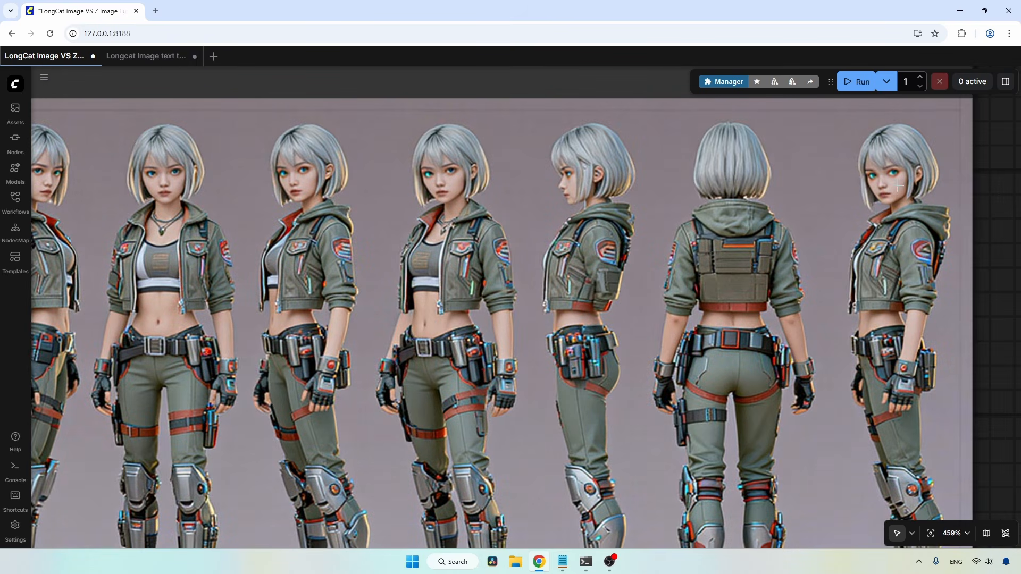
scroll(418, 187, "down", 7)
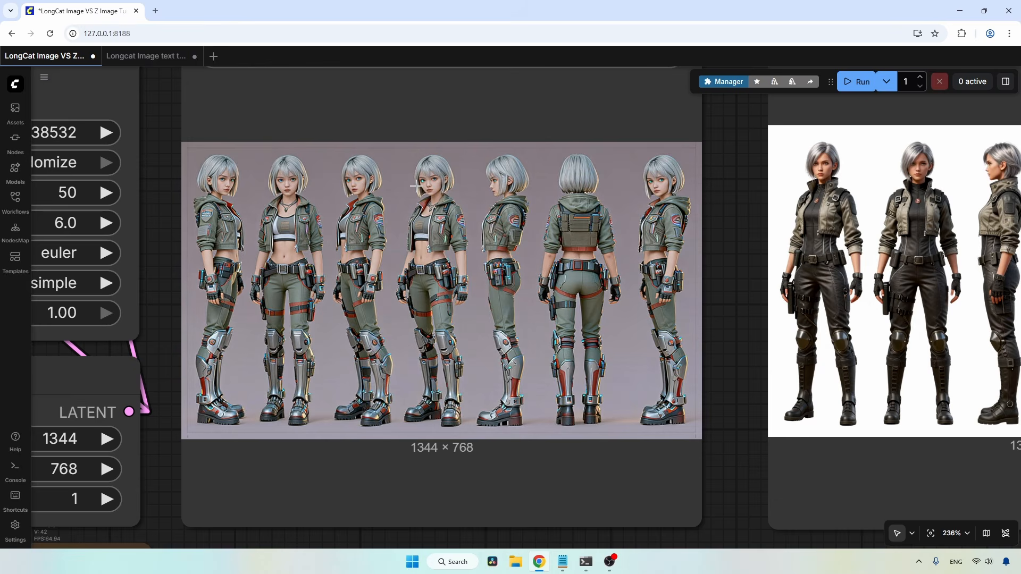
scroll(417, 187, "down", 1)
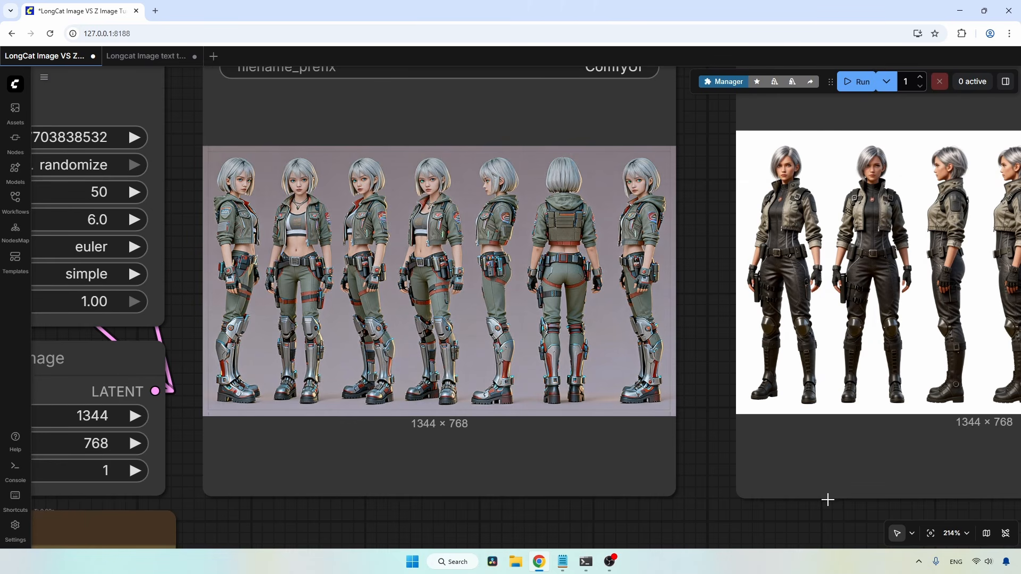
left_click_drag(819, 522, 493, 525)
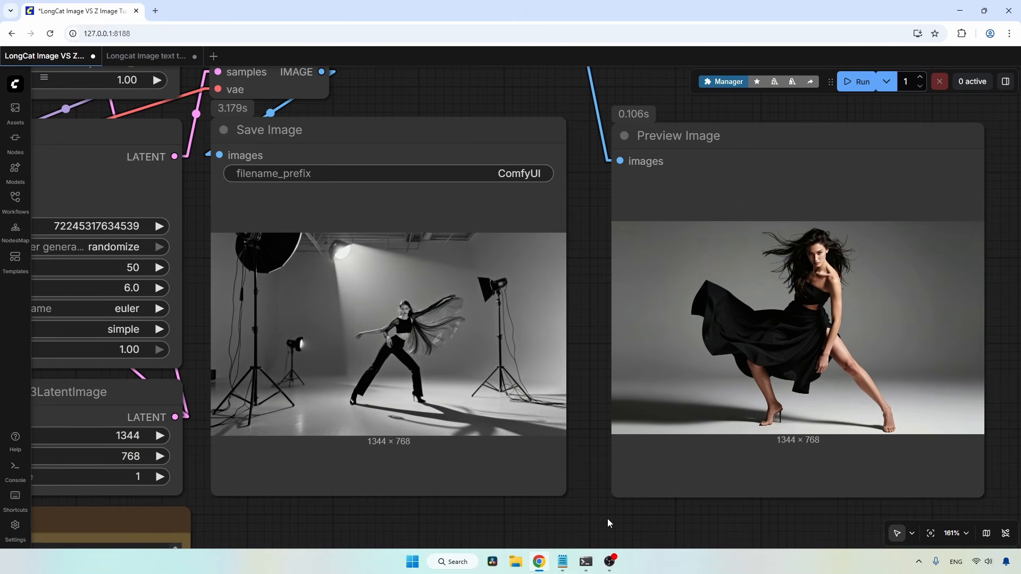
Step: Examine the fashion pose pictures and compare the "RUN BEYOND LIMITS" shoe posters in the Save Image and Preview Image nodes
scroll(329, 356, "up", 6)
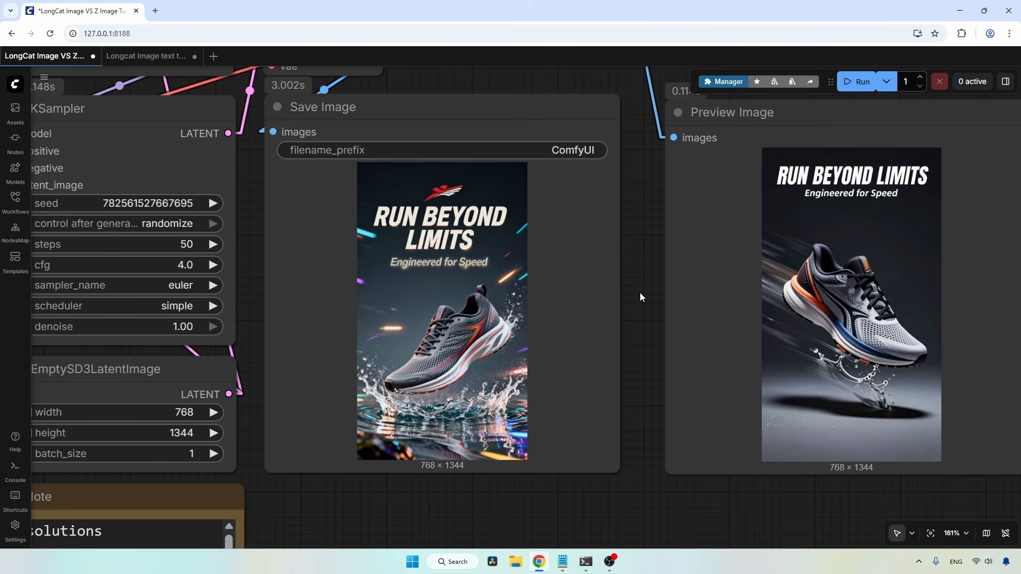
scroll(633, 321, "up", 3)
left_click_drag(633, 320, 630, 303)
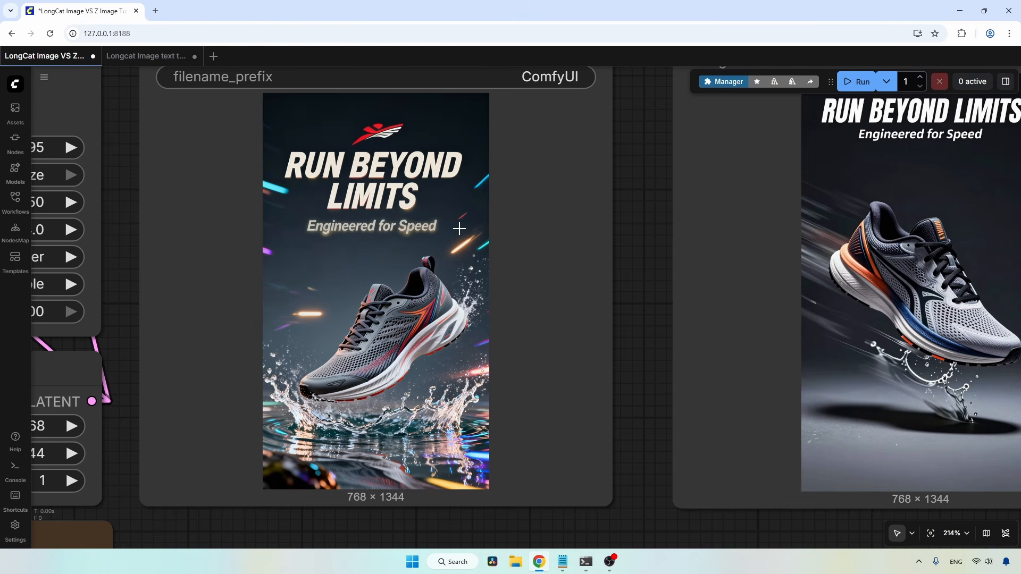
scroll(396, 343, "up", 3)
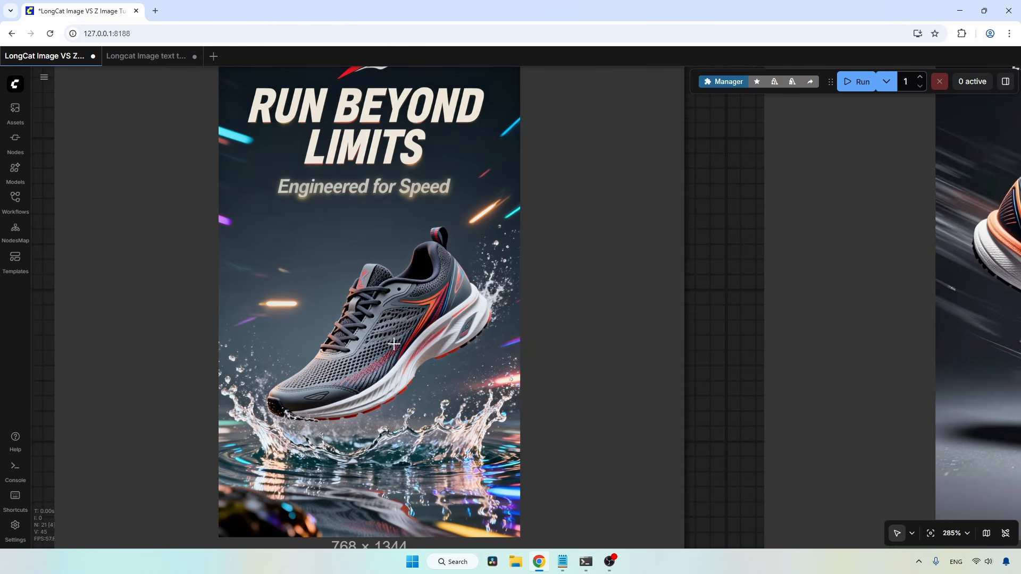
scroll(345, 371, "down", 4)
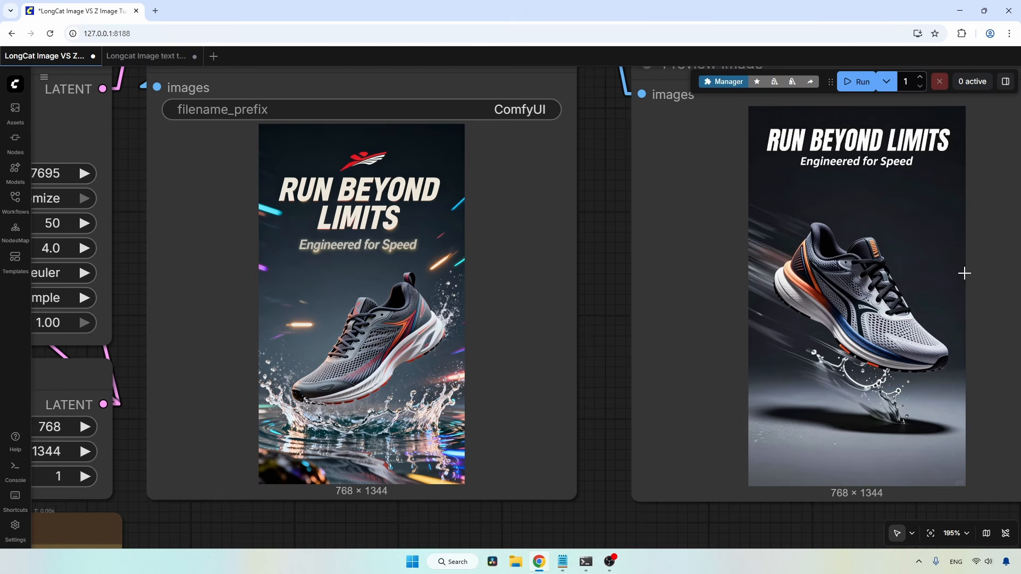
scroll(899, 407, "up", 5)
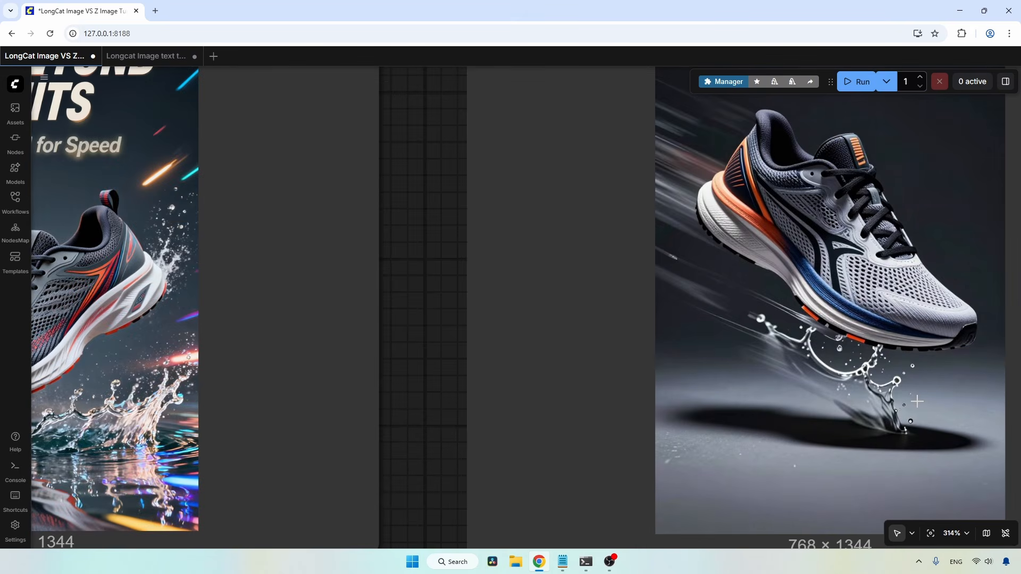
scroll(917, 399, "down", 3)
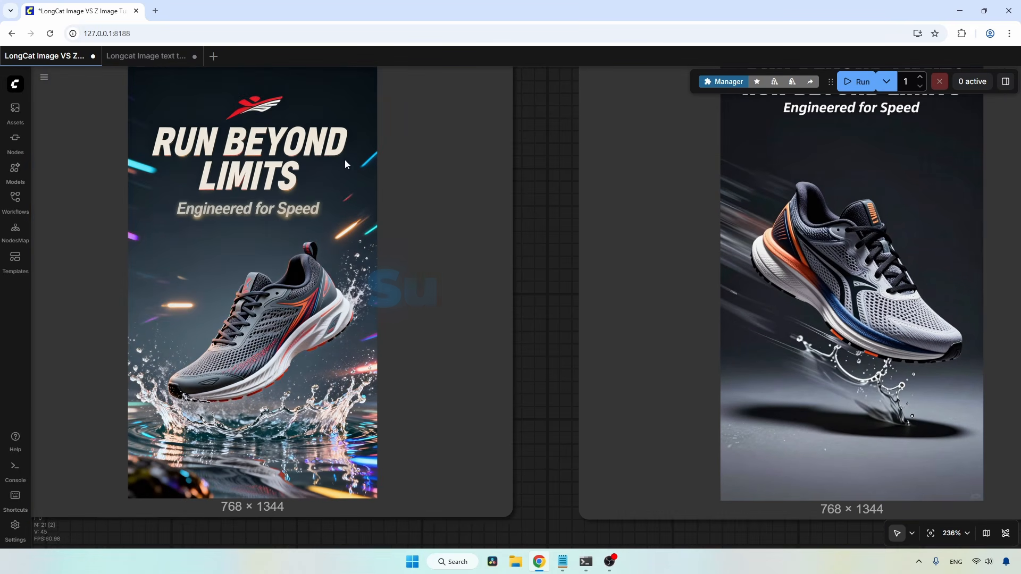